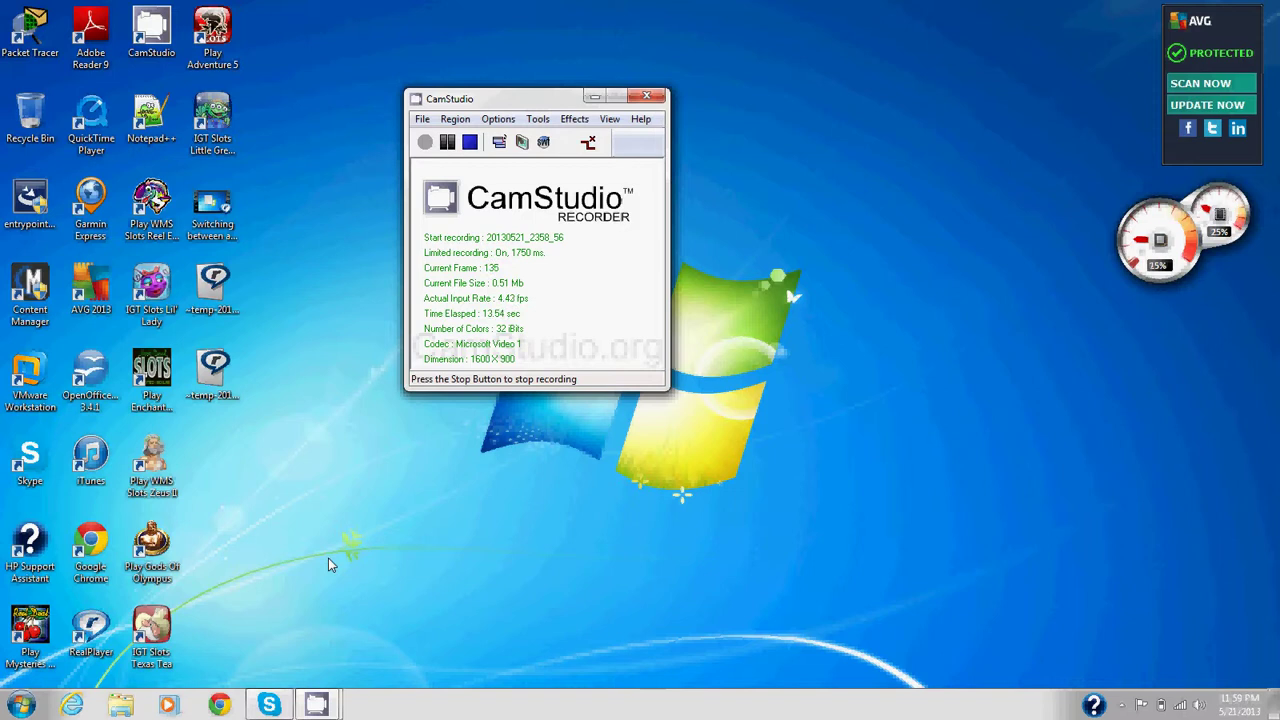
Open the Control Panel and look through the full list of its items
{"action": "left_click", "coordinate": [22, 705]}
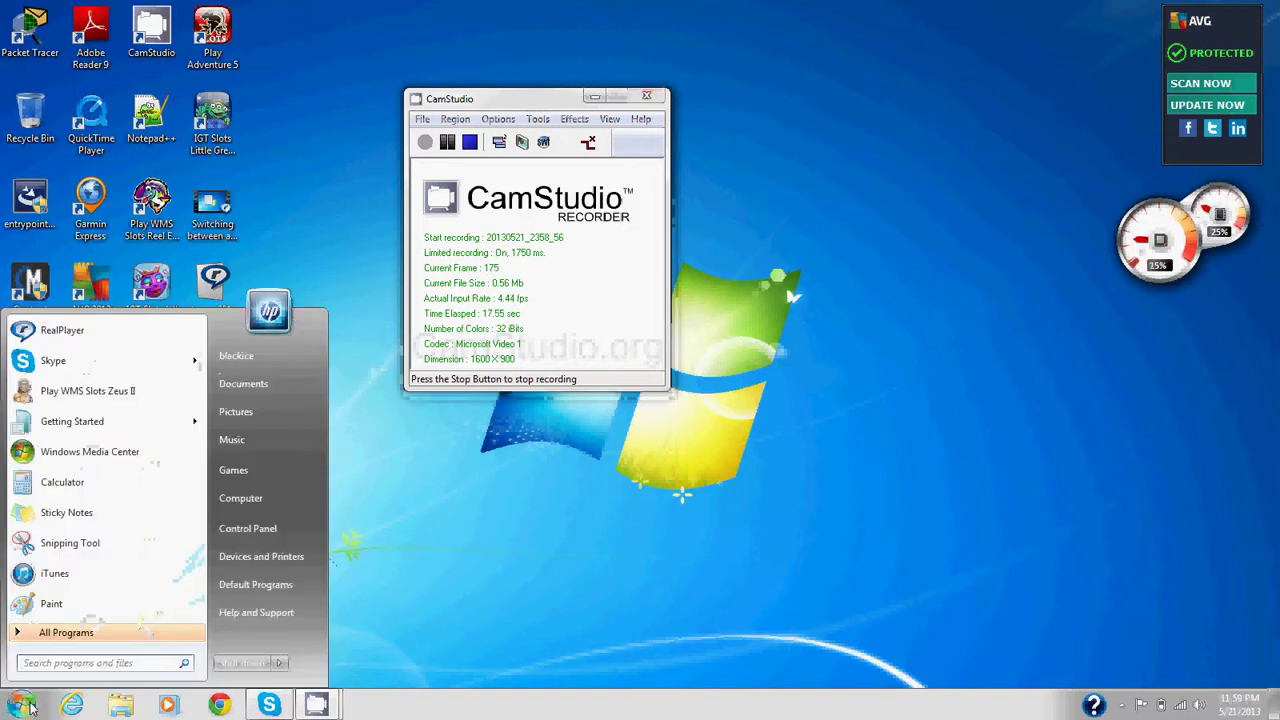
{"action": "left_click", "coordinate": [238, 530]}
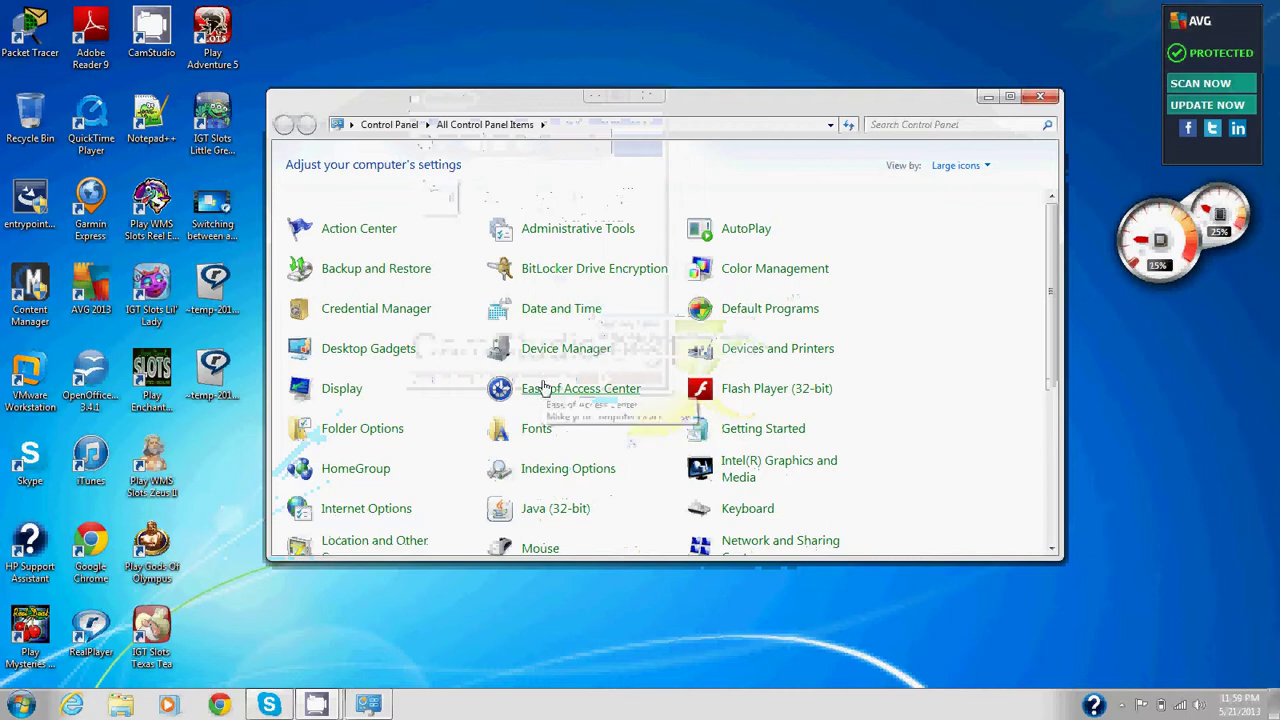
{"action": "scroll", "coordinate": [545, 388], "scroll_direction": "down", "scroll_amount": 1}
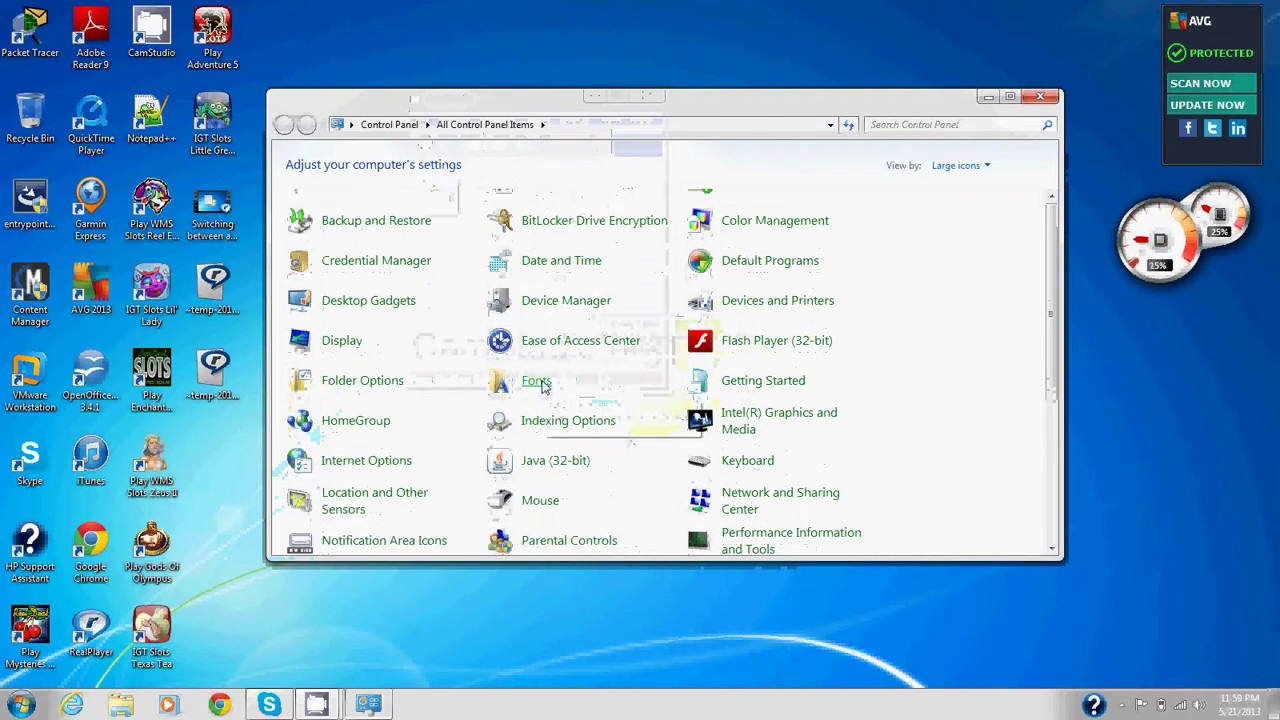
{"action": "scroll", "coordinate": [545, 388], "scroll_direction": "down", "scroll_amount": 2}
{"action": "scroll", "coordinate": [543, 388], "scroll_direction": "down", "scroll_amount": 3}
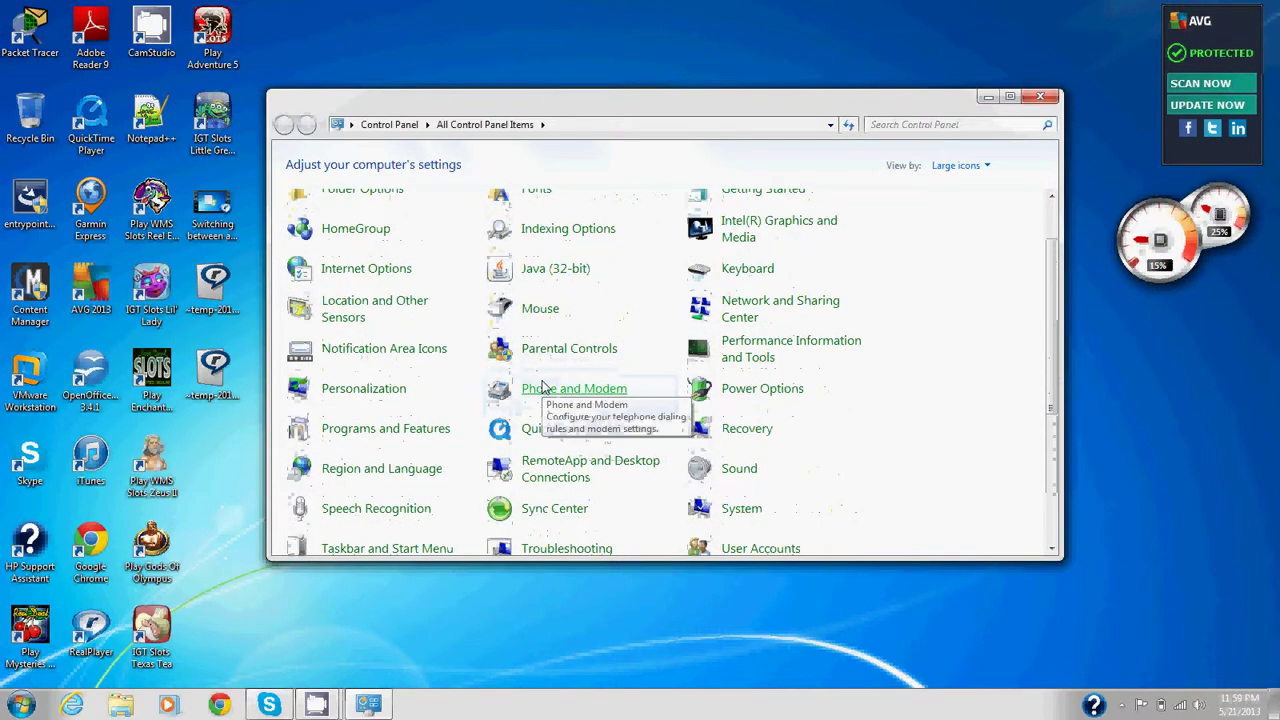
{"action": "scroll", "coordinate": [543, 388], "scroll_direction": "down", "scroll_amount": 3}
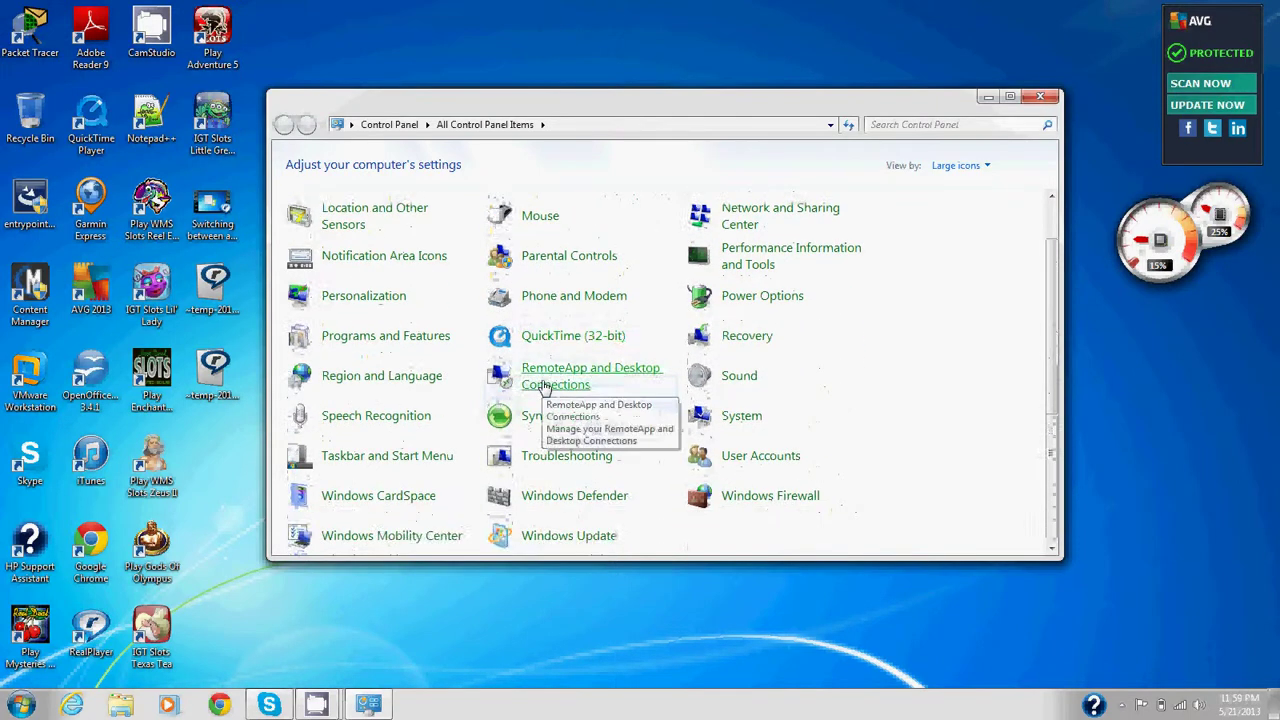
{"action": "scroll", "coordinate": [543, 388], "scroll_direction": "up", "scroll_amount": 3}
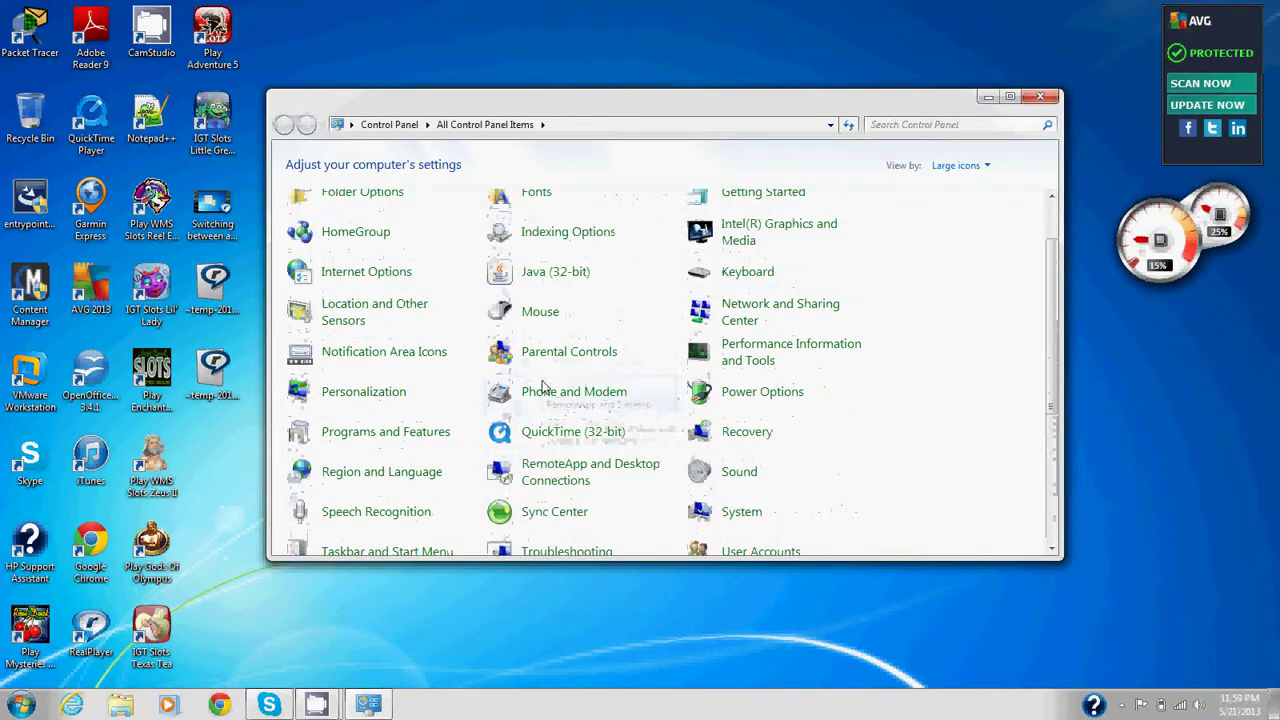
{"action": "scroll", "coordinate": [543, 388], "scroll_direction": "up", "scroll_amount": 6}
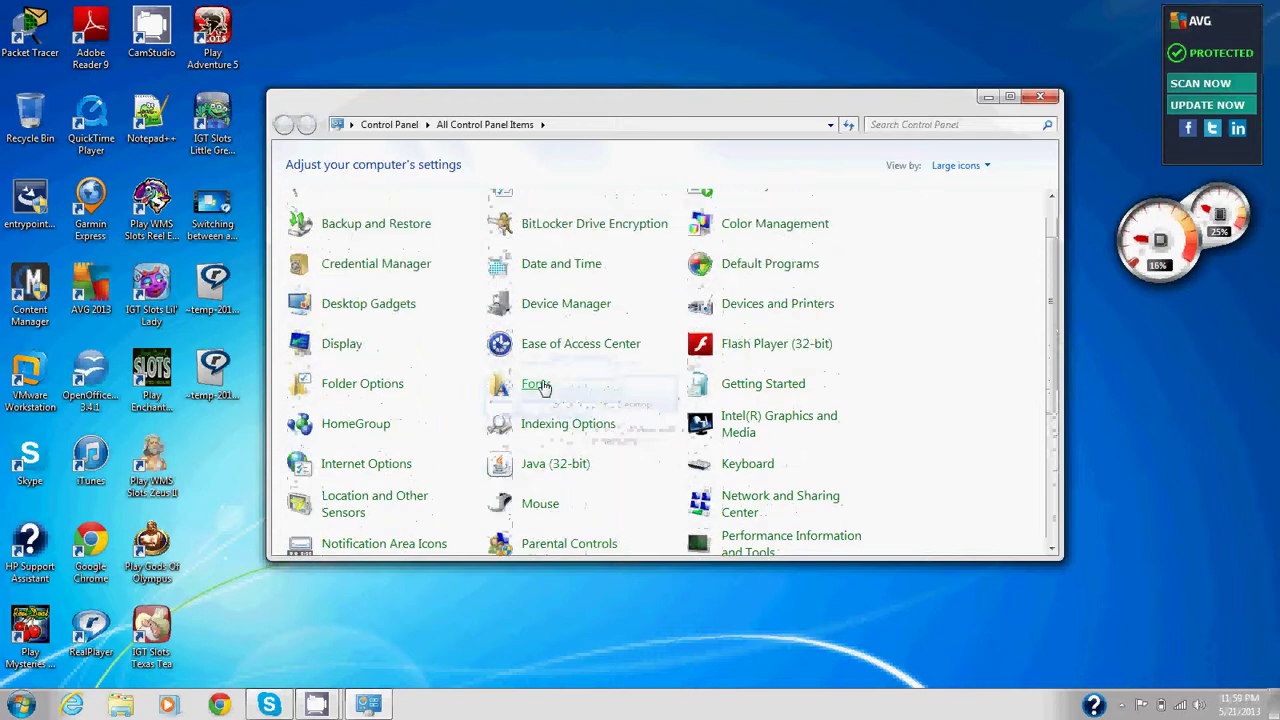
{"action": "scroll", "coordinate": [543, 388], "scroll_direction": "up", "scroll_amount": 2}
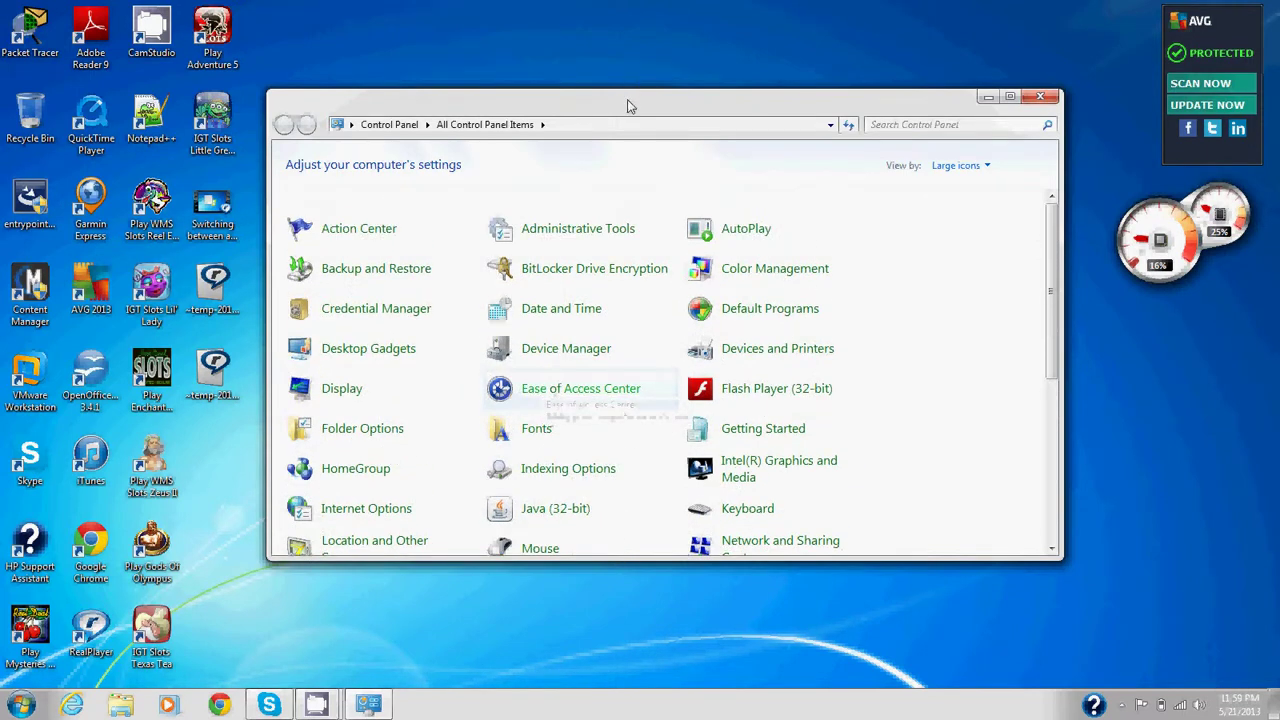
Open the User Accounts settings from the list of all Control Panel items
{"action": "left_click_drag", "start_coordinate": [628, 105], "coordinate": [610, 142]}
{"action": "scroll", "coordinate": [836, 312], "scroll_direction": "down", "scroll_amount": 10}
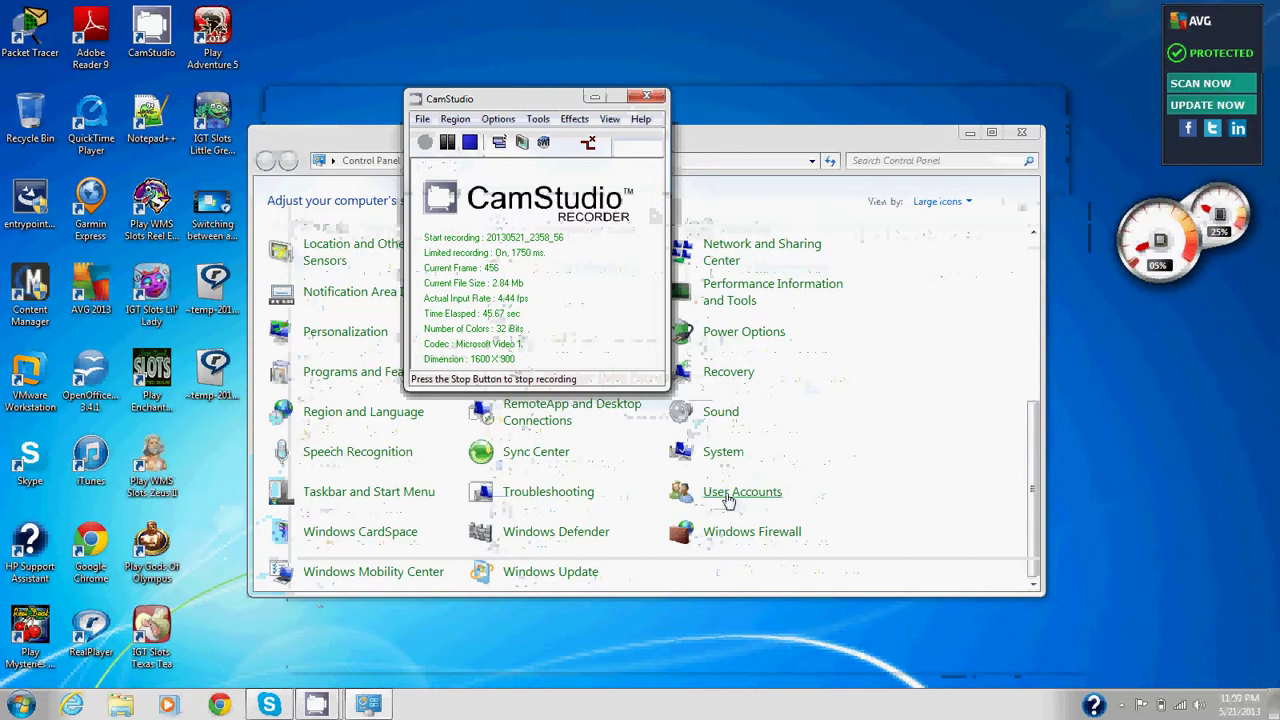
{"action": "scroll", "coordinate": [728, 500], "scroll_direction": "up", "scroll_amount": 10}
{"action": "scroll", "coordinate": [728, 497], "scroll_direction": "down", "scroll_amount": 5}
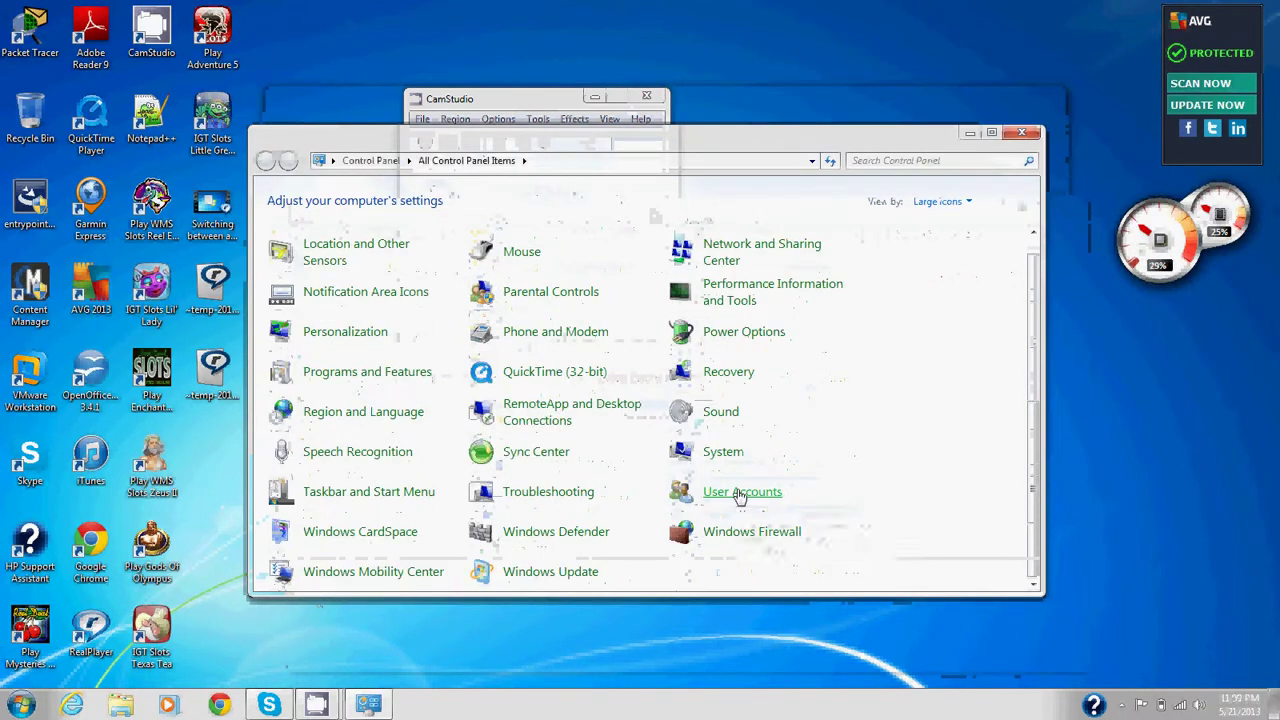
{"action": "left_click", "coordinate": [740, 492]}
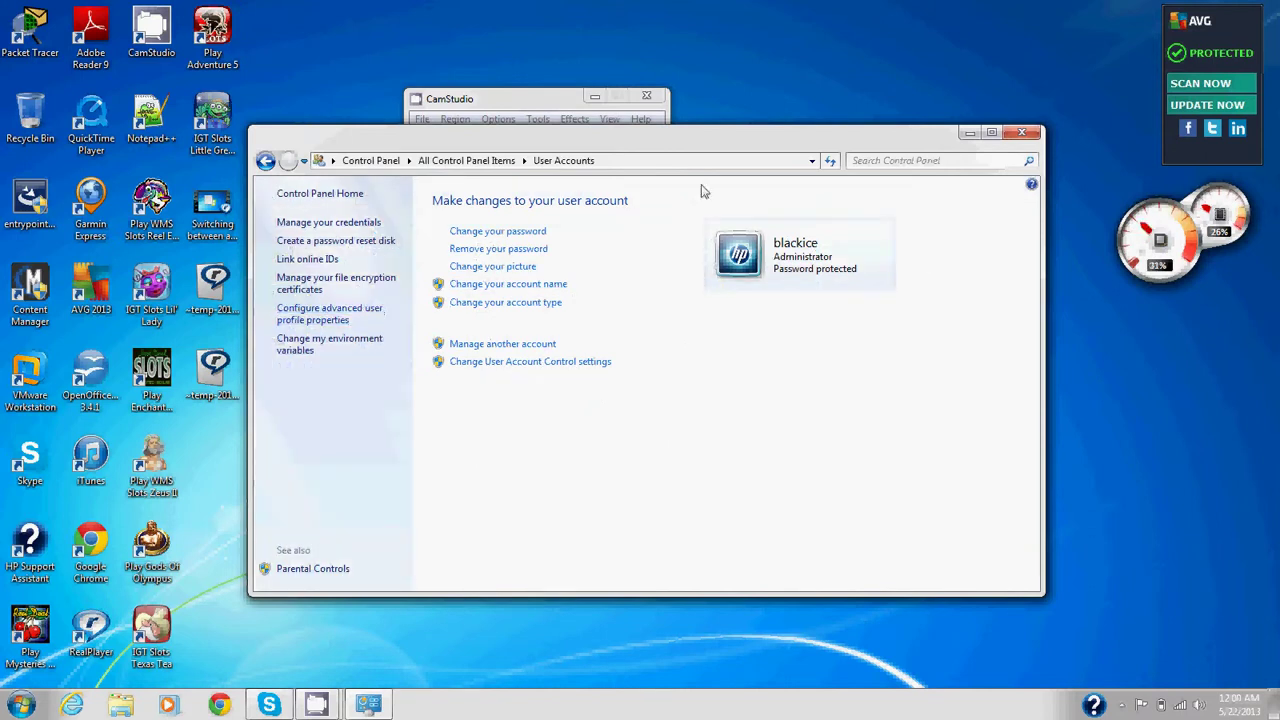
{"action": "key", "text": "ctrl+alt+F12"}
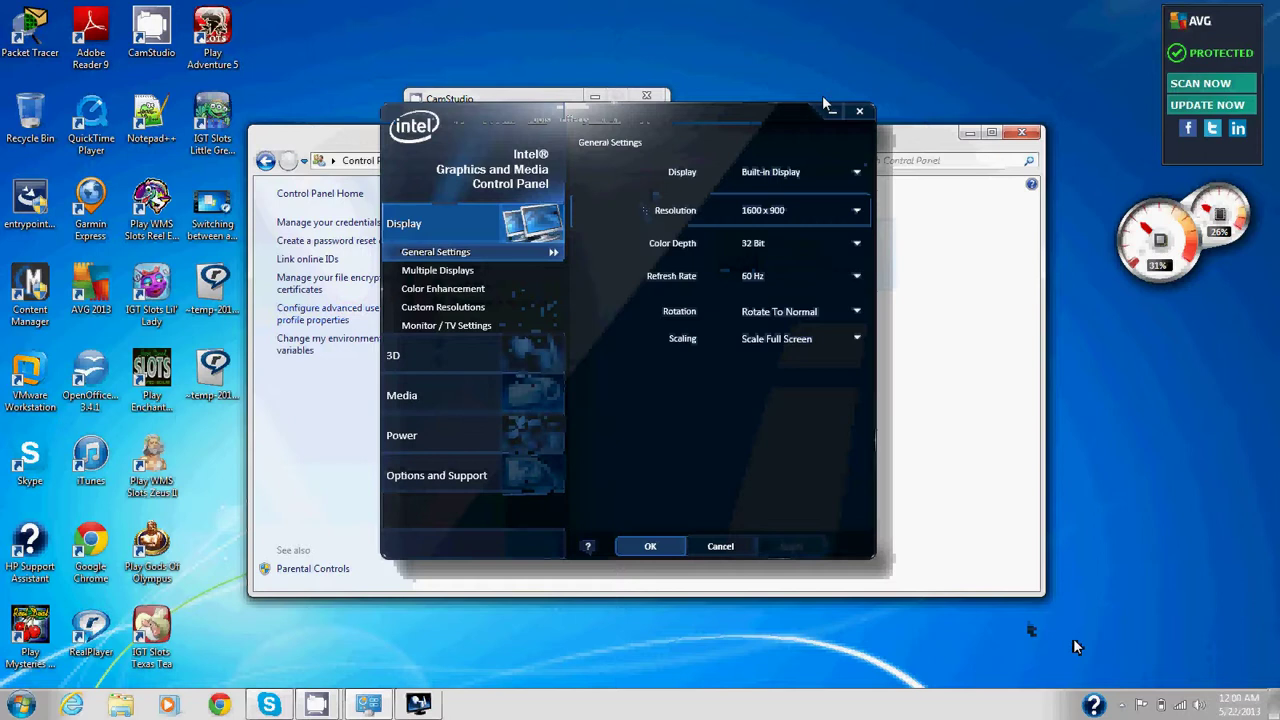
{"action": "left_click", "coordinate": [859, 111]}
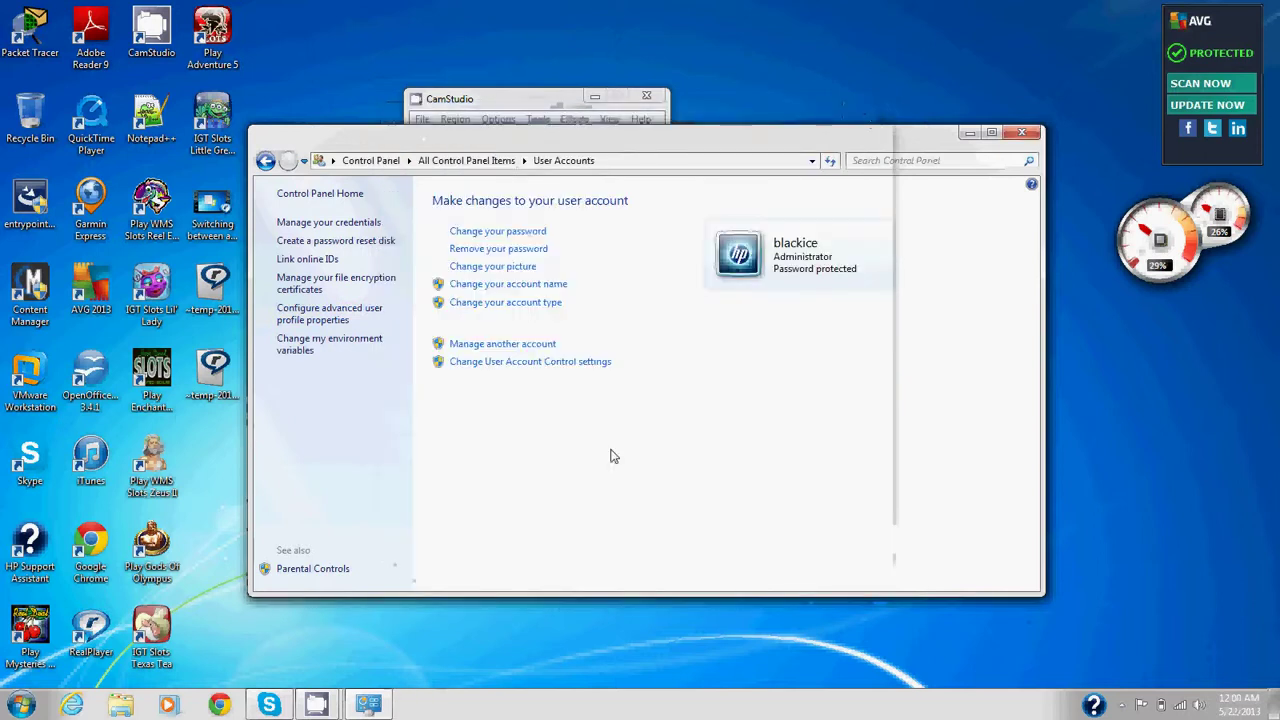
{"action": "left_click", "coordinate": [492, 266]}
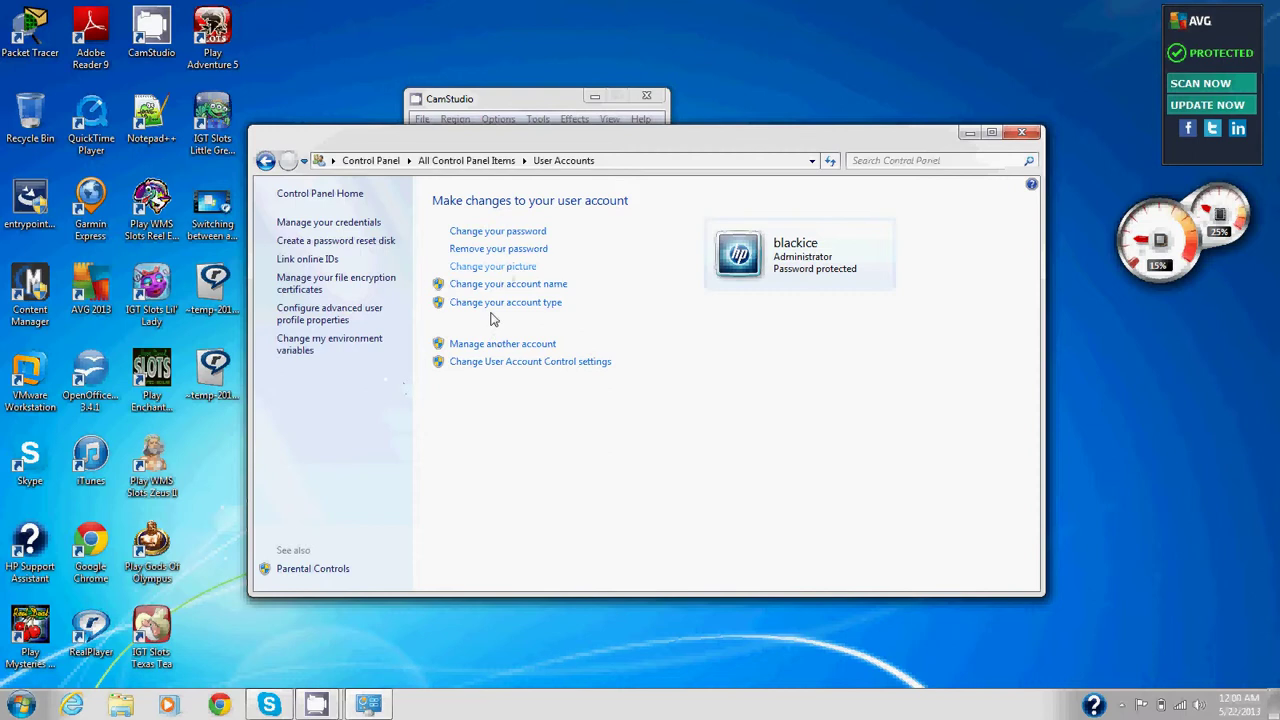
Set the User Account Control notification level to Always notify and apply it
{"action": "left_click", "coordinate": [486, 366]}
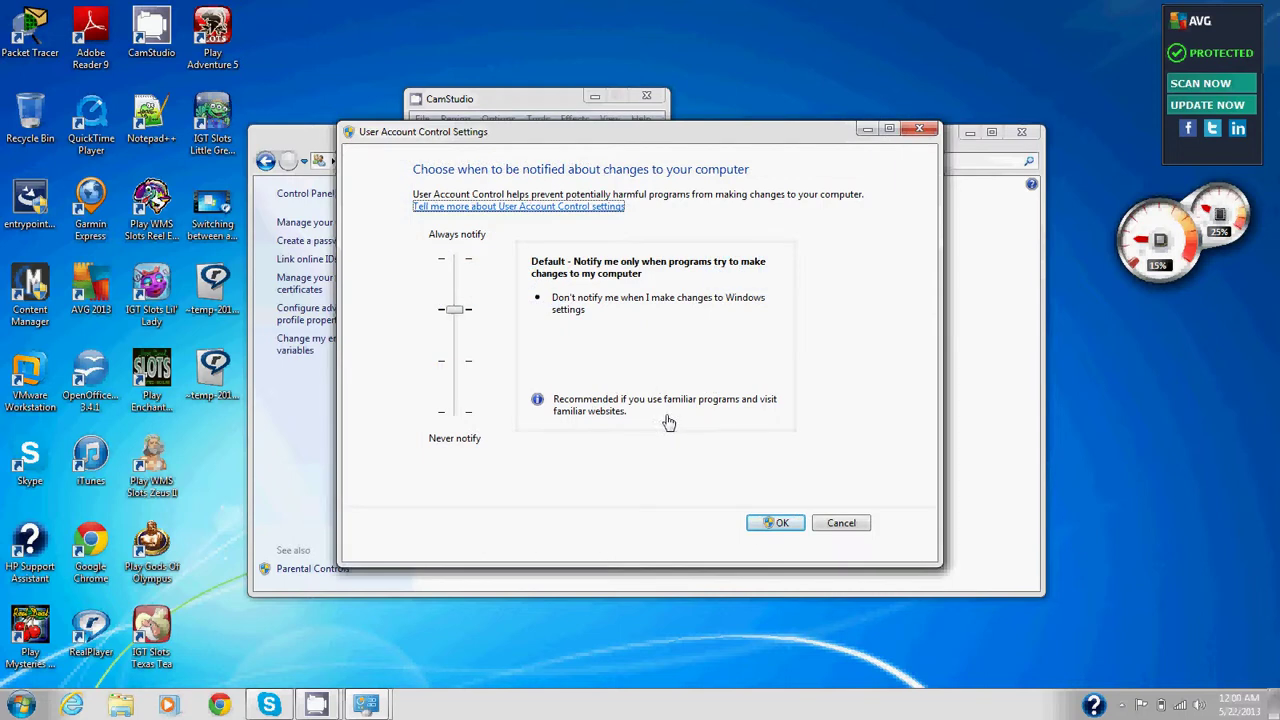
{"action": "left_click", "coordinate": [770, 533]}
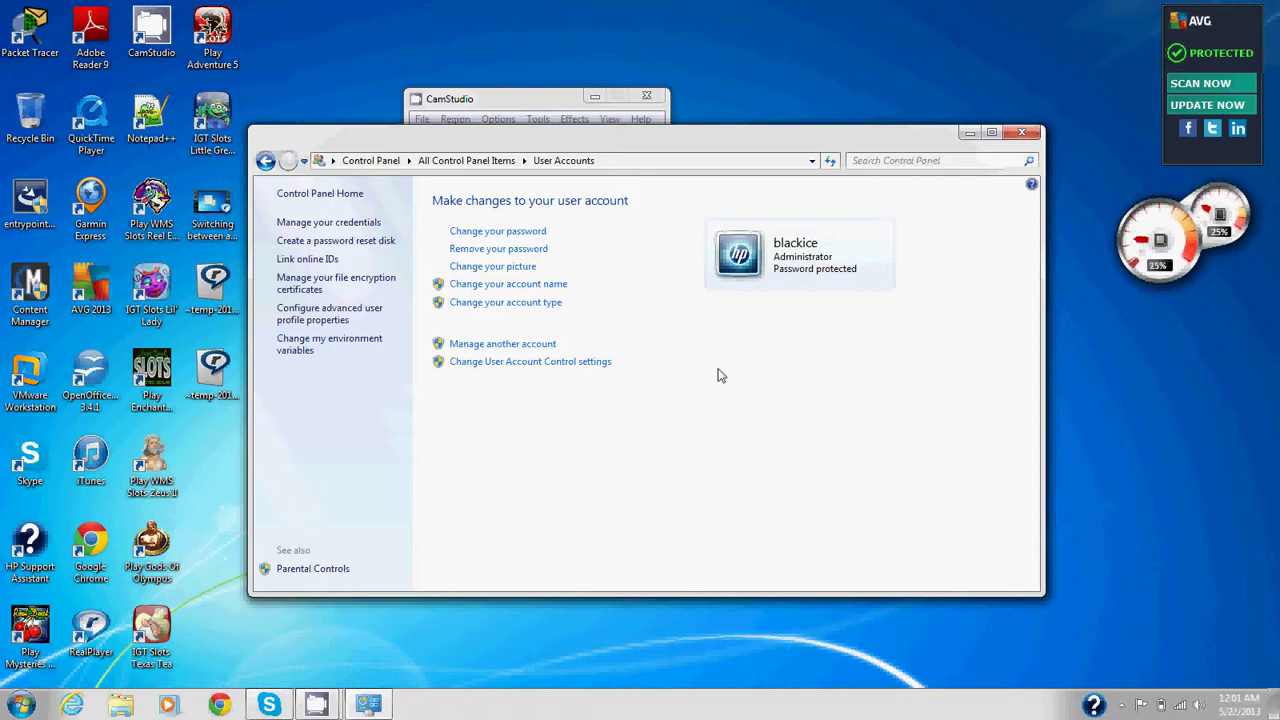
{"action": "left_click", "coordinate": [540, 362]}
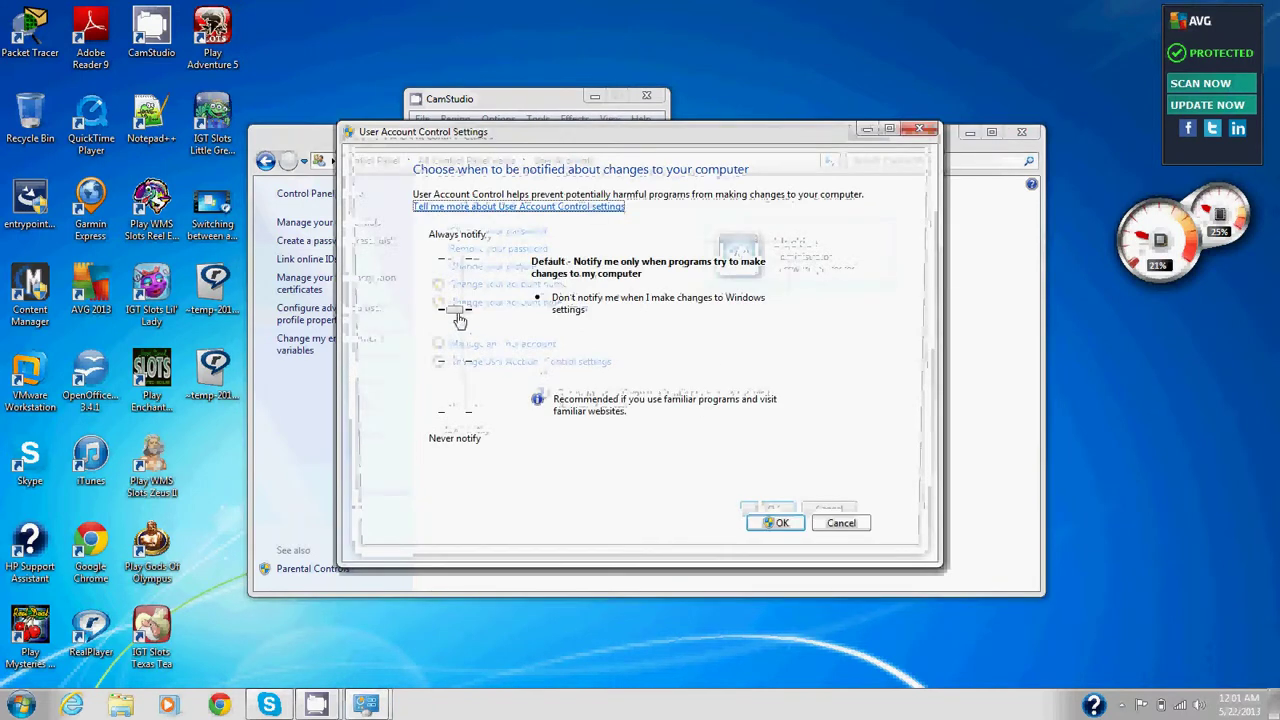
{"action": "left_click_drag", "start_coordinate": [457, 312], "coordinate": [461, 259]}
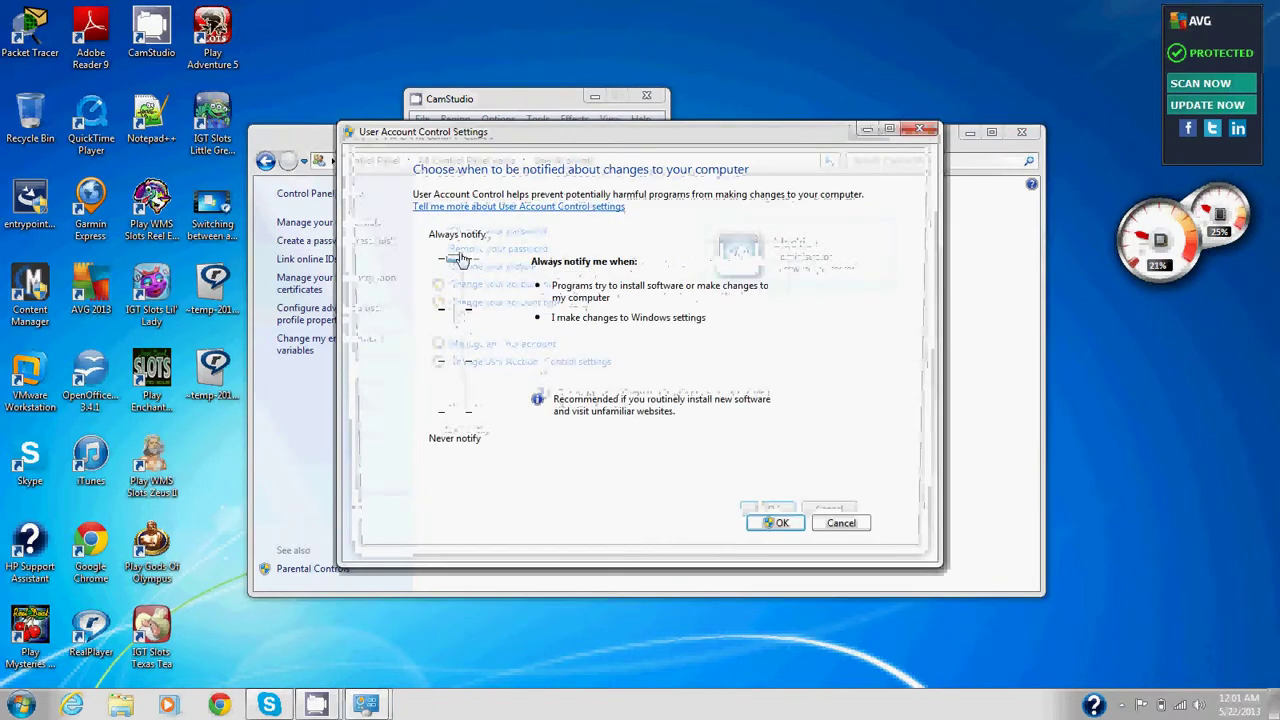
{"action": "left_click", "coordinate": [773, 524]}
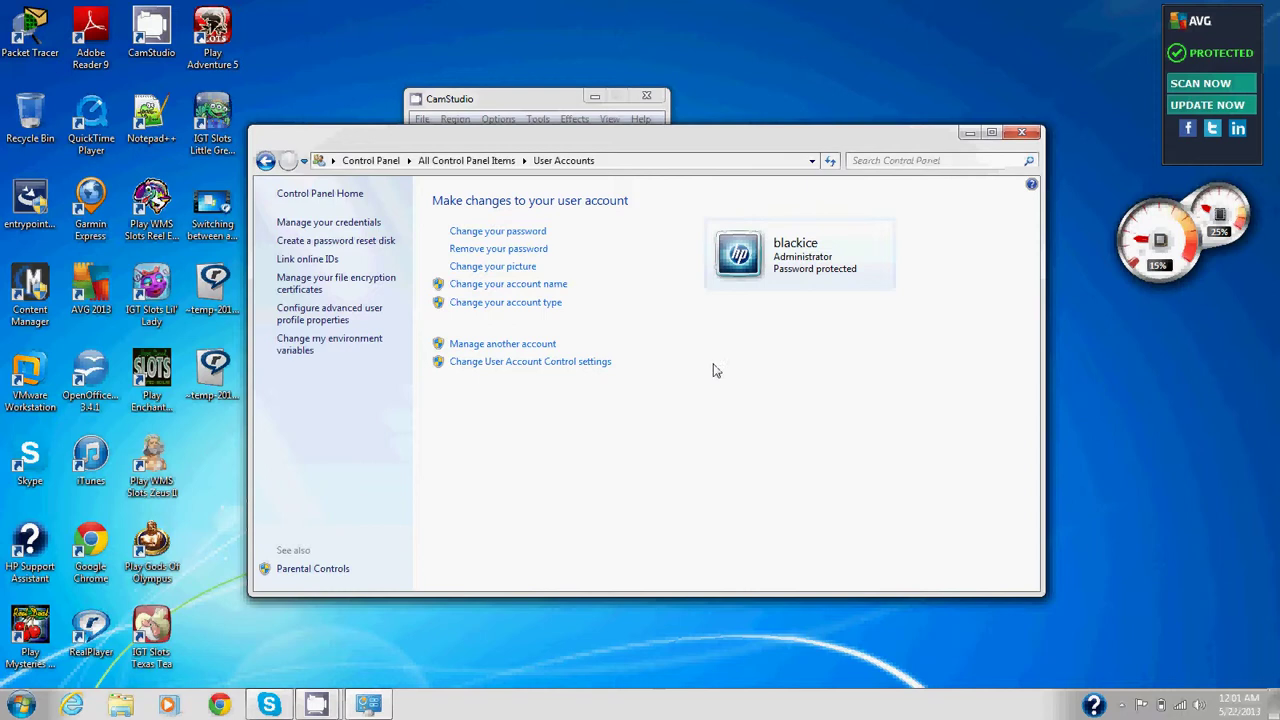
Return to the Control Panel's full item list and look through the available entries
{"action": "left_click", "coordinate": [295, 193]}
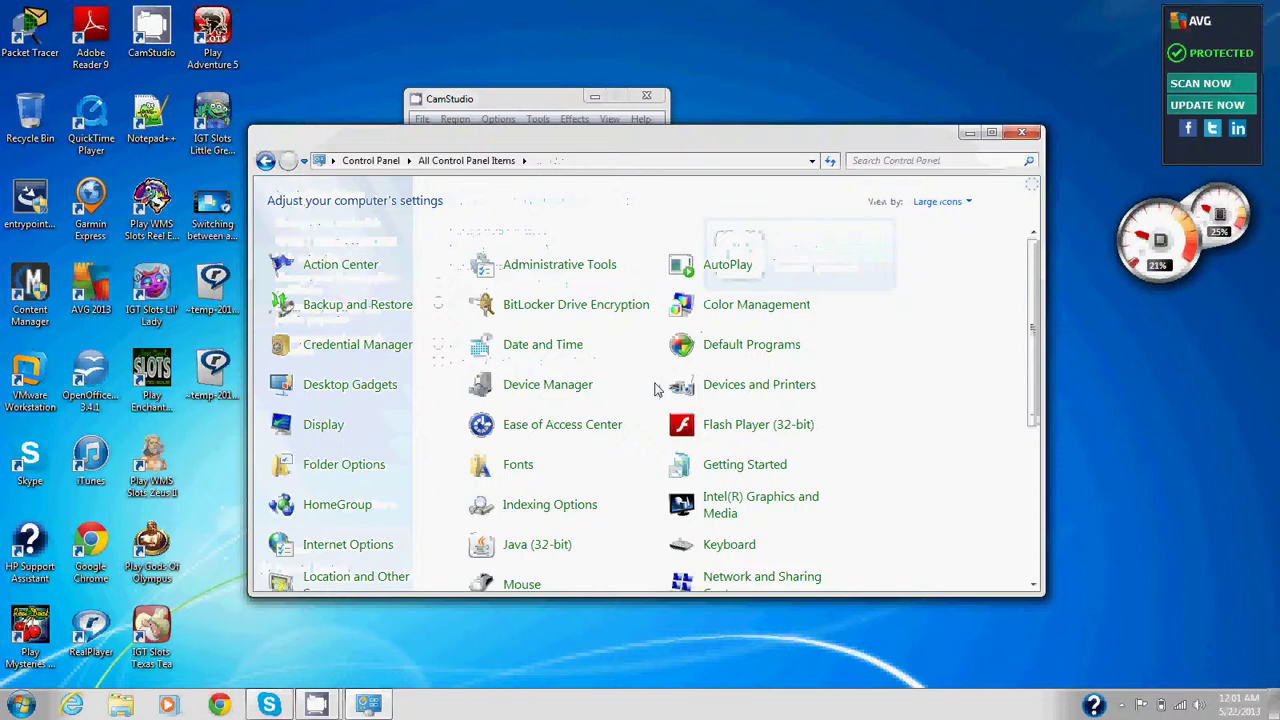
{"action": "scroll", "coordinate": [654, 389], "scroll_direction": "down", "scroll_amount": 2}
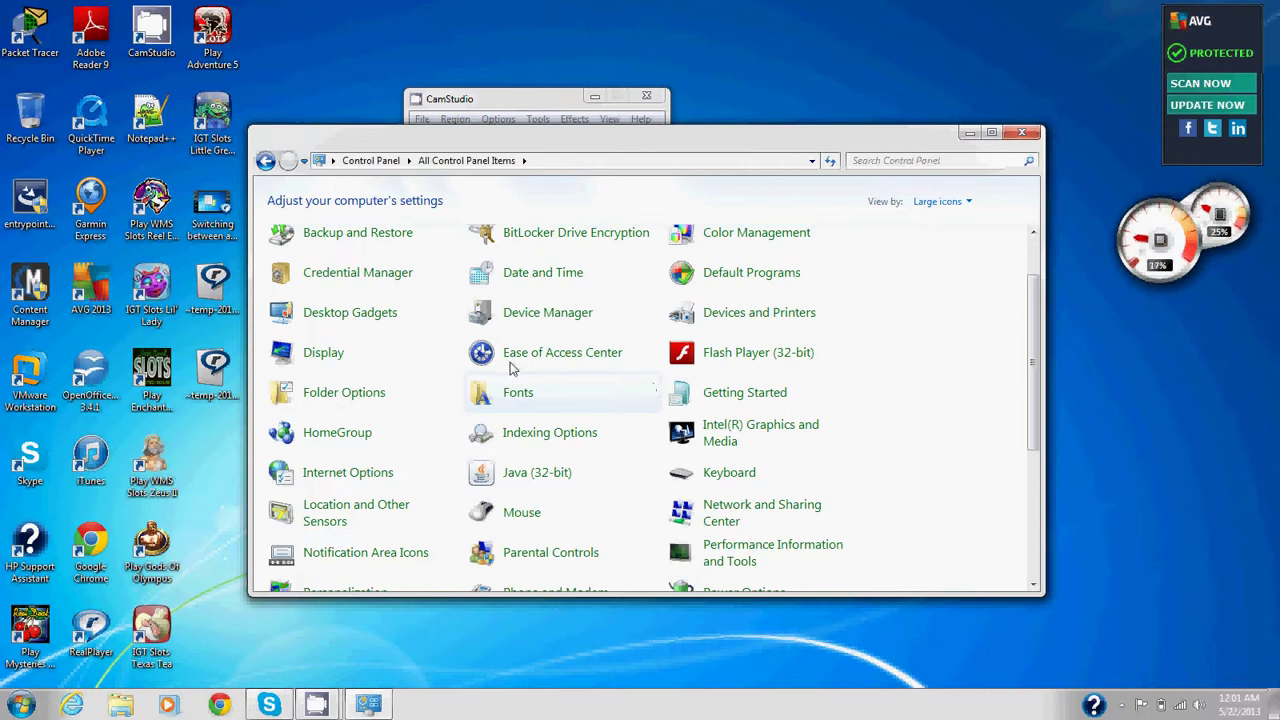
{"action": "scroll", "coordinate": [557, 428], "scroll_direction": "up", "scroll_amount": 1}
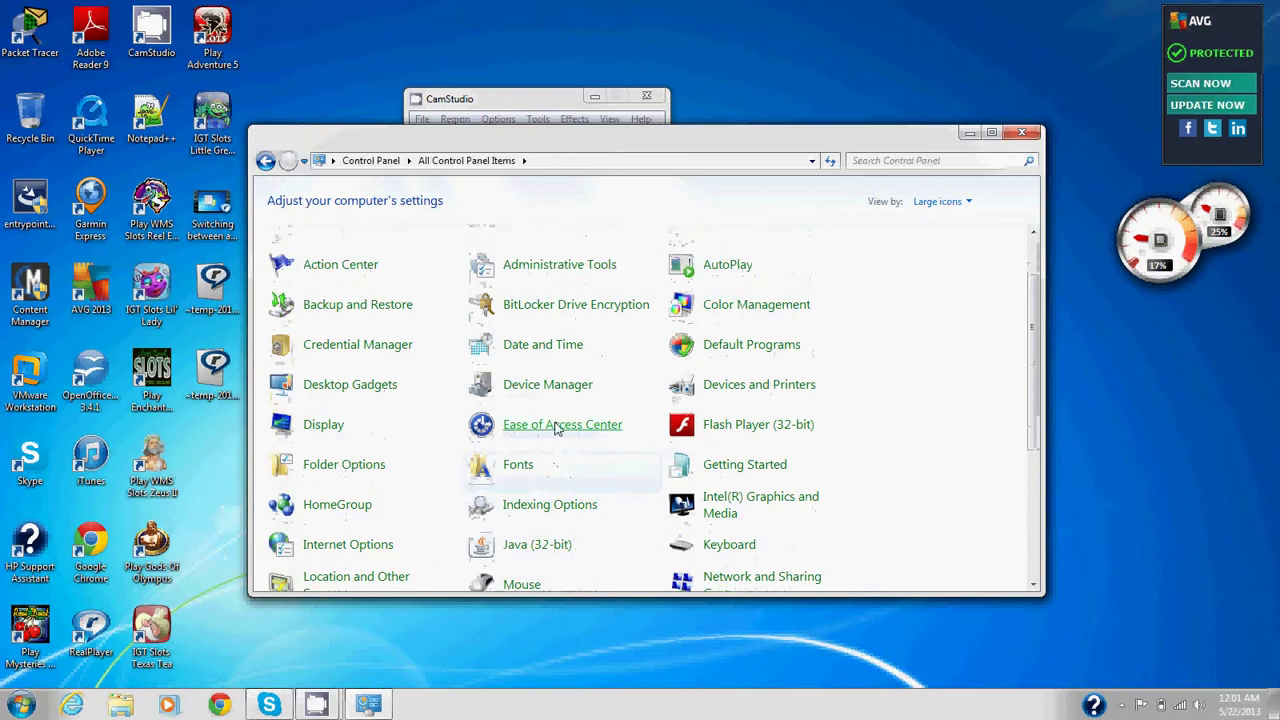
{"action": "scroll", "coordinate": [557, 428], "scroll_direction": "down", "scroll_amount": 3}
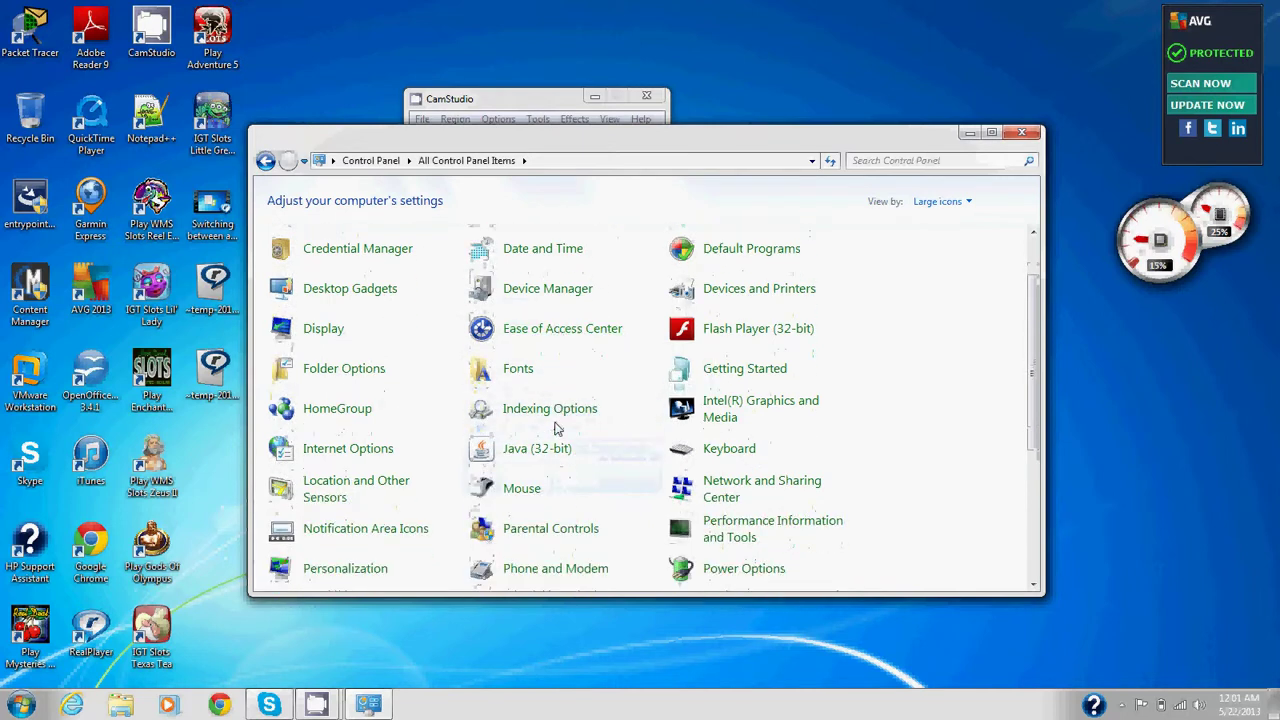
{"action": "scroll", "coordinate": [557, 428], "scroll_direction": "down", "scroll_amount": 2}
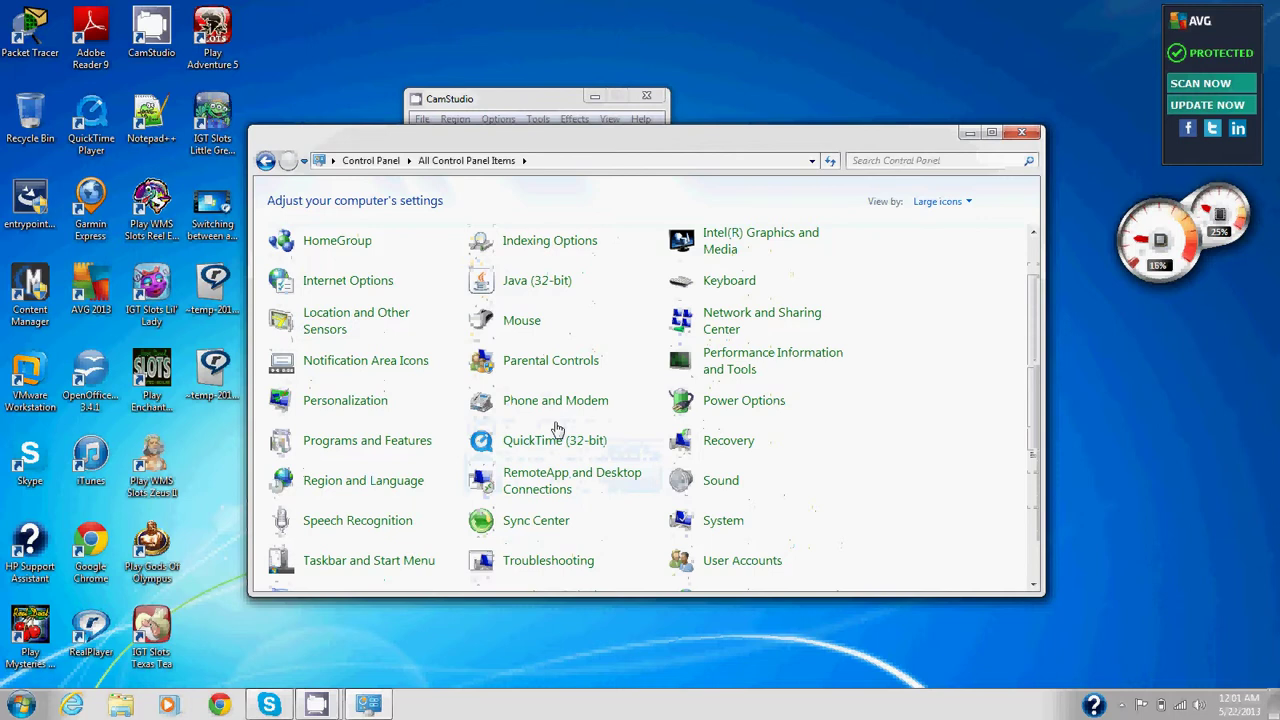
{"action": "scroll", "coordinate": [557, 428], "scroll_direction": "down", "scroll_amount": 2}
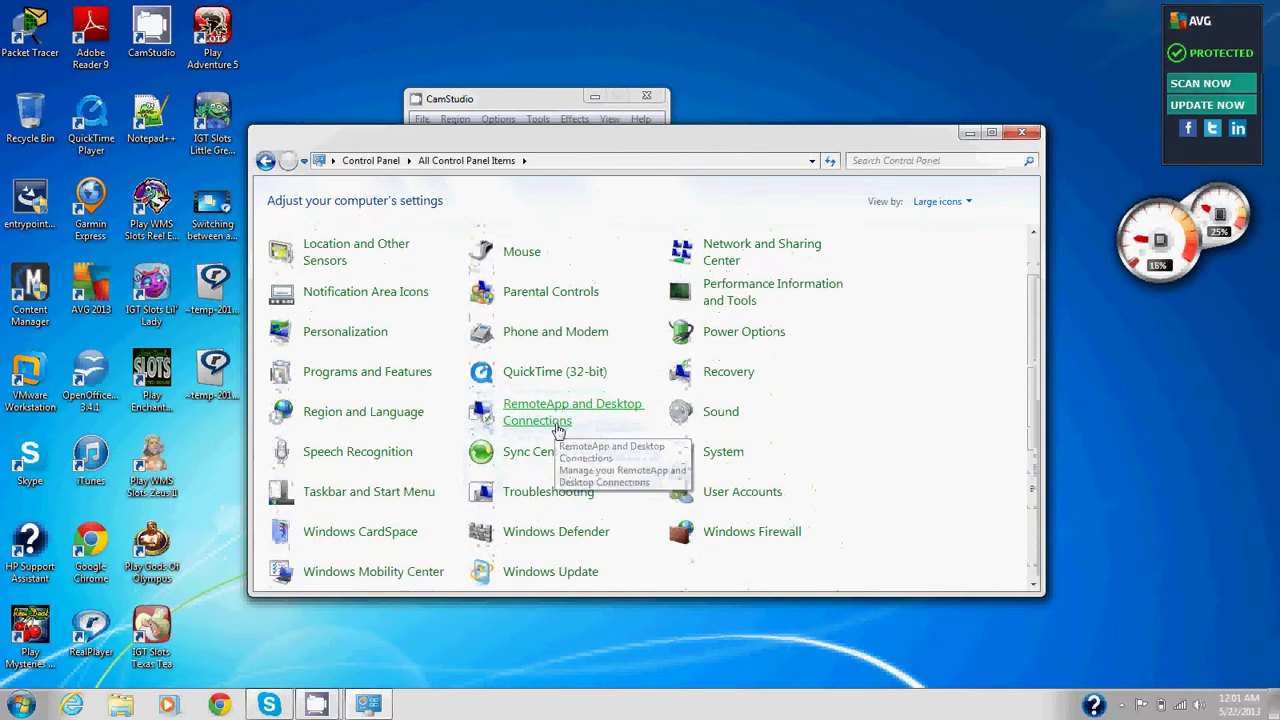
{"action": "left_click", "coordinate": [455, 98]}
{"action": "left_click_drag", "start_coordinate": [455, 98], "coordinate": [459, 90]}
View the Location and Other Sensors page and return to the list of all Control Panel items
{"action": "scroll", "coordinate": [640, 420], "scroll_direction": "up", "scroll_amount": 3}
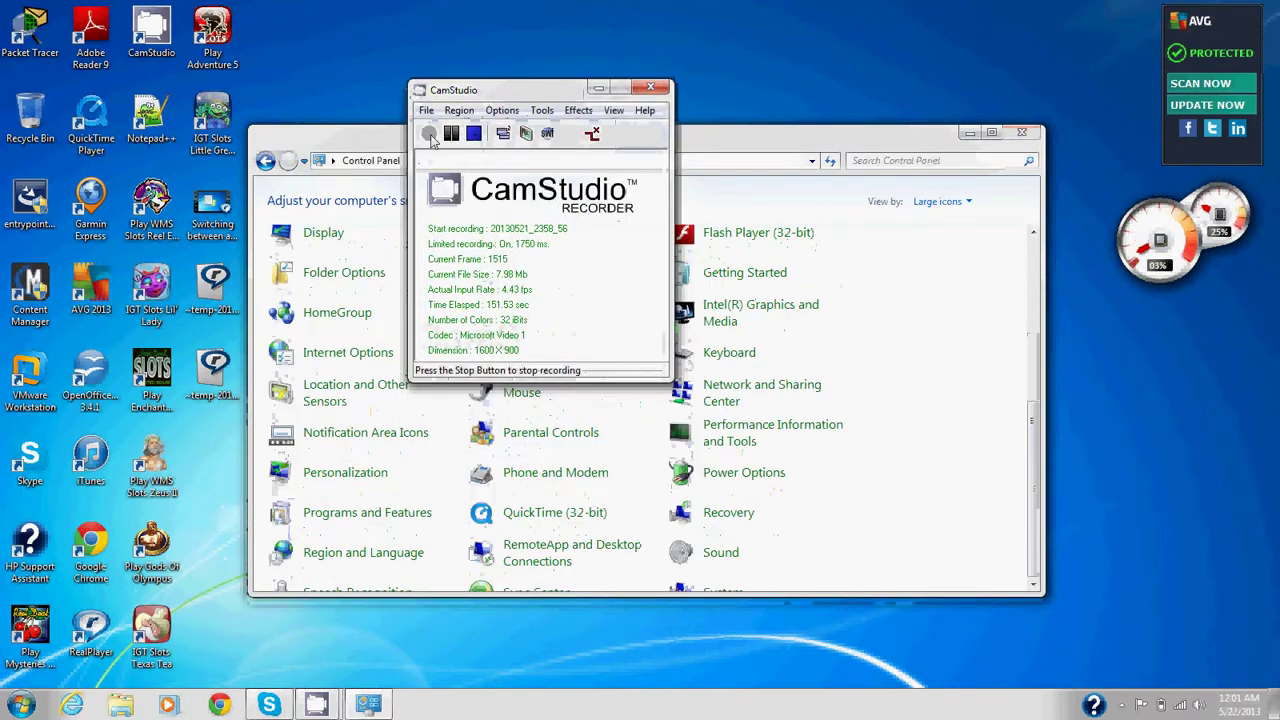
{"action": "left_click", "coordinate": [330, 556]}
{"action": "scroll", "coordinate": [335, 560], "scroll_direction": "up", "scroll_amount": 3}
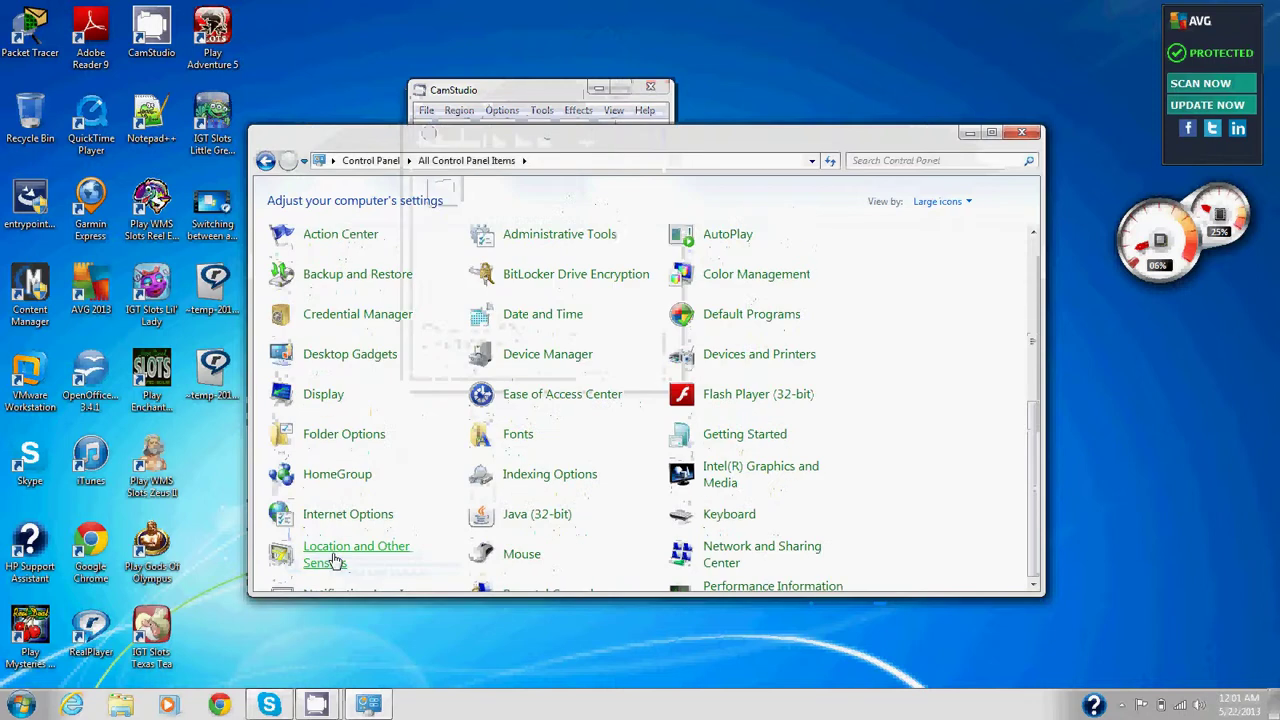
{"action": "left_click", "coordinate": [335, 563]}
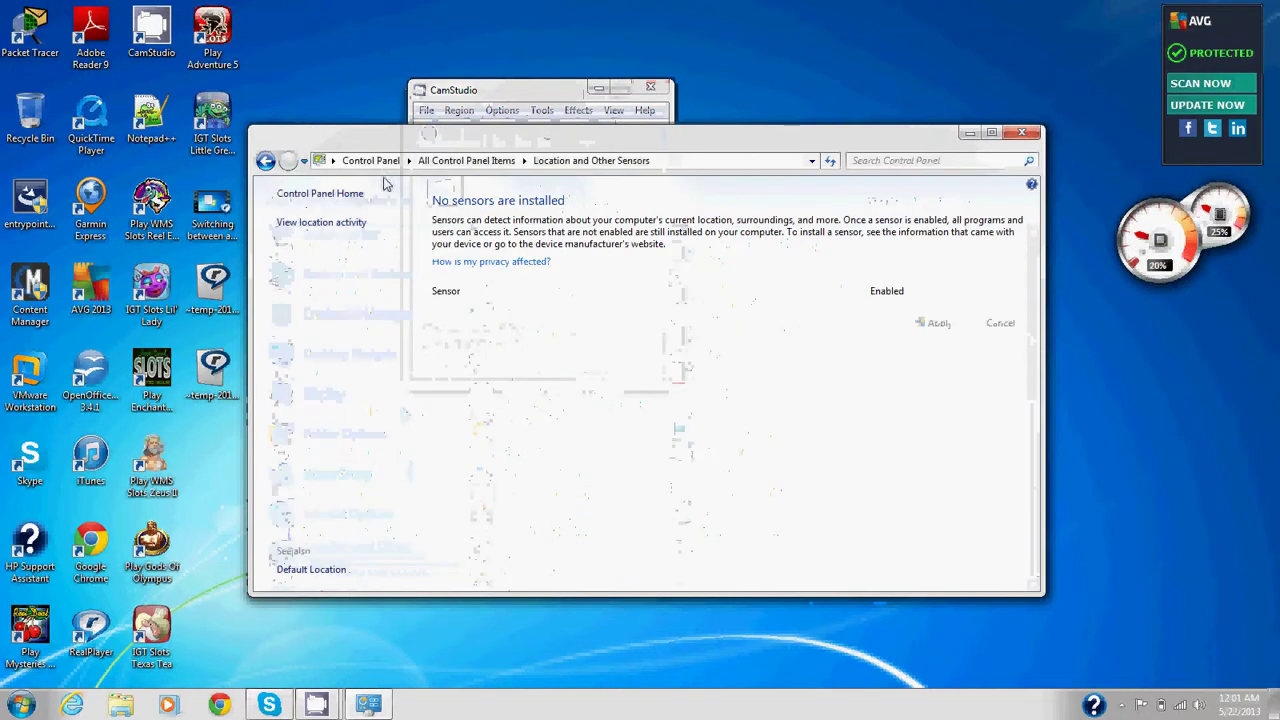
{"action": "left_click", "coordinate": [265, 163]}
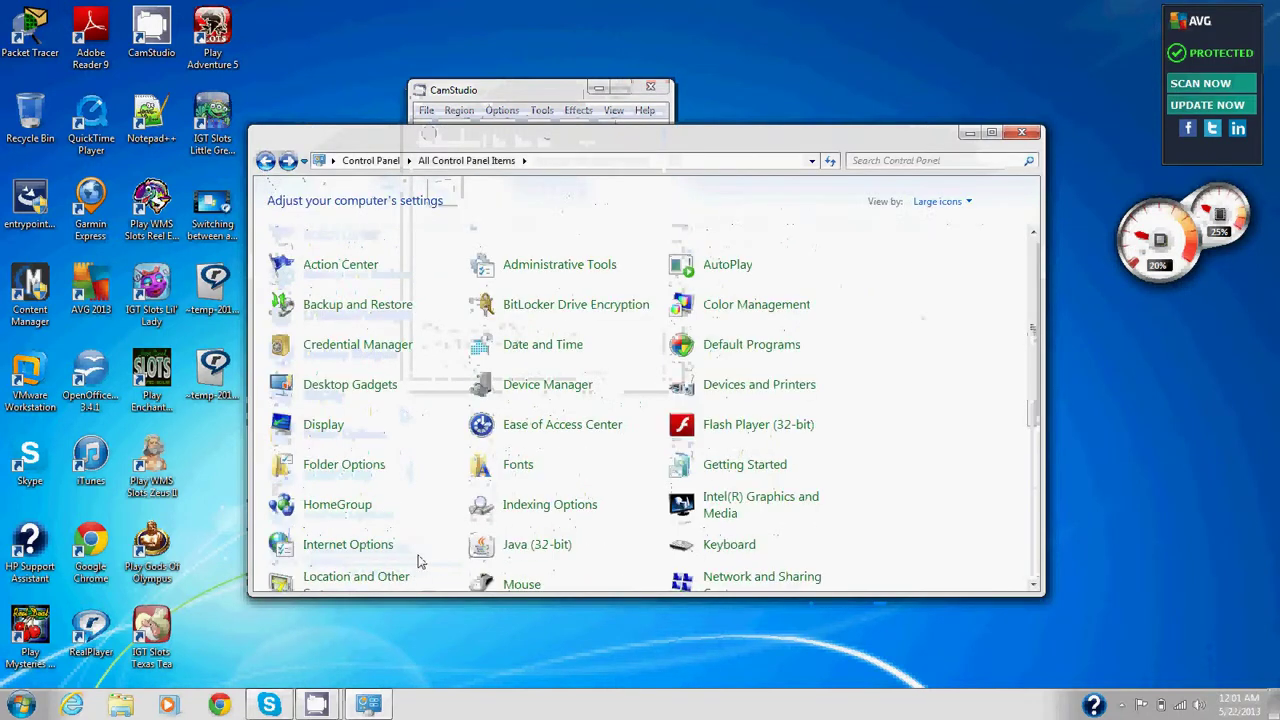
Examine the Region and Language formats and their additional number settings, and return to the Control Panel item list
{"action": "scroll", "coordinate": [403, 500], "scroll_direction": "down", "scroll_amount": 5}
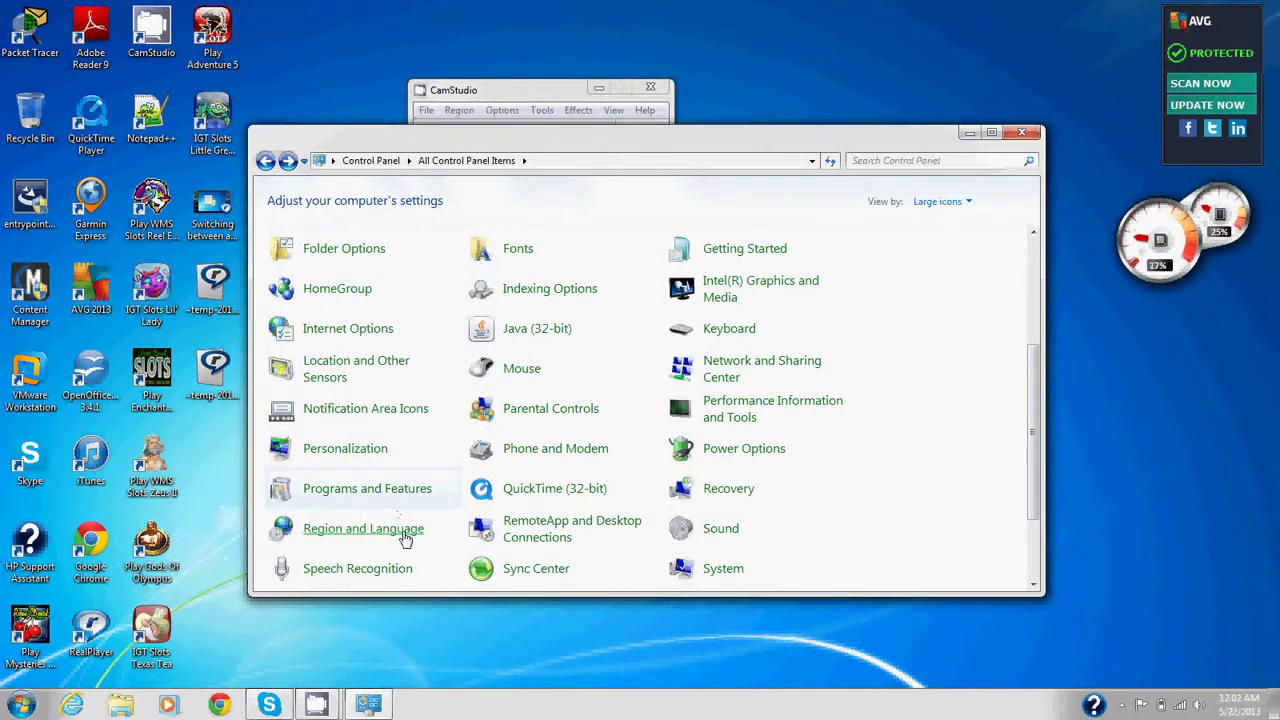
{"action": "left_click", "coordinate": [405, 532]}
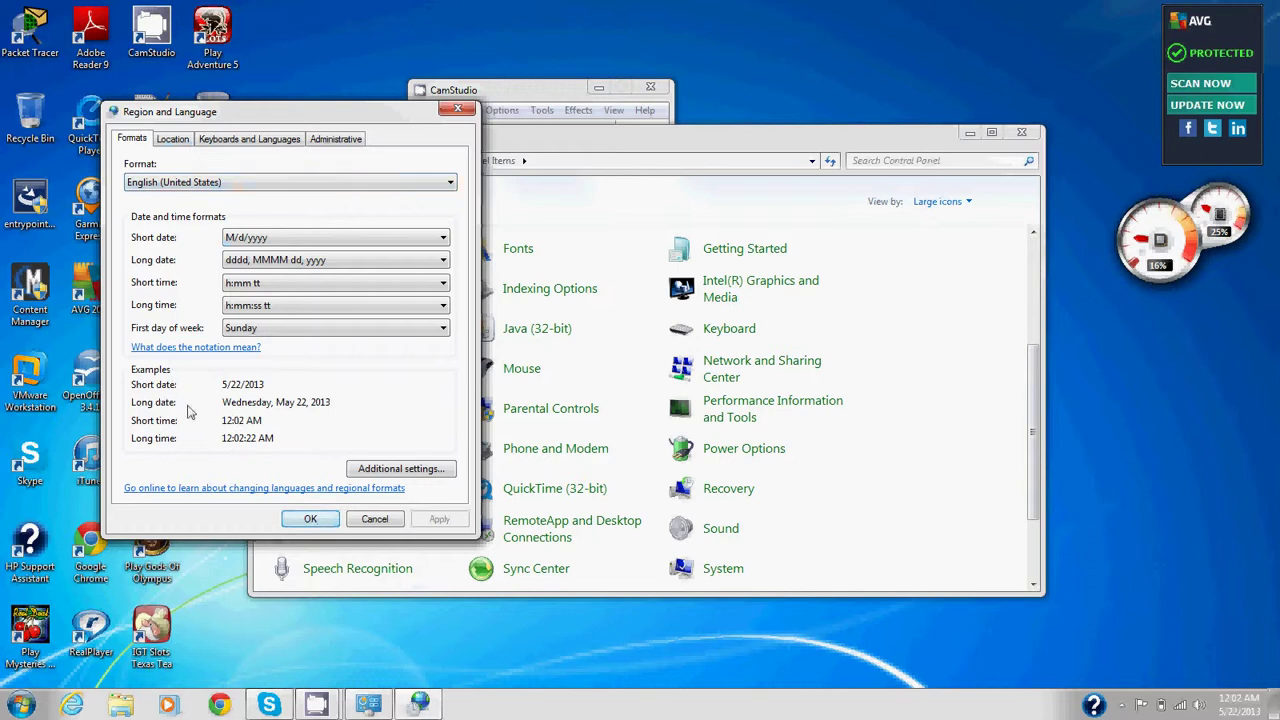
{"action": "left_click", "coordinate": [360, 477]}
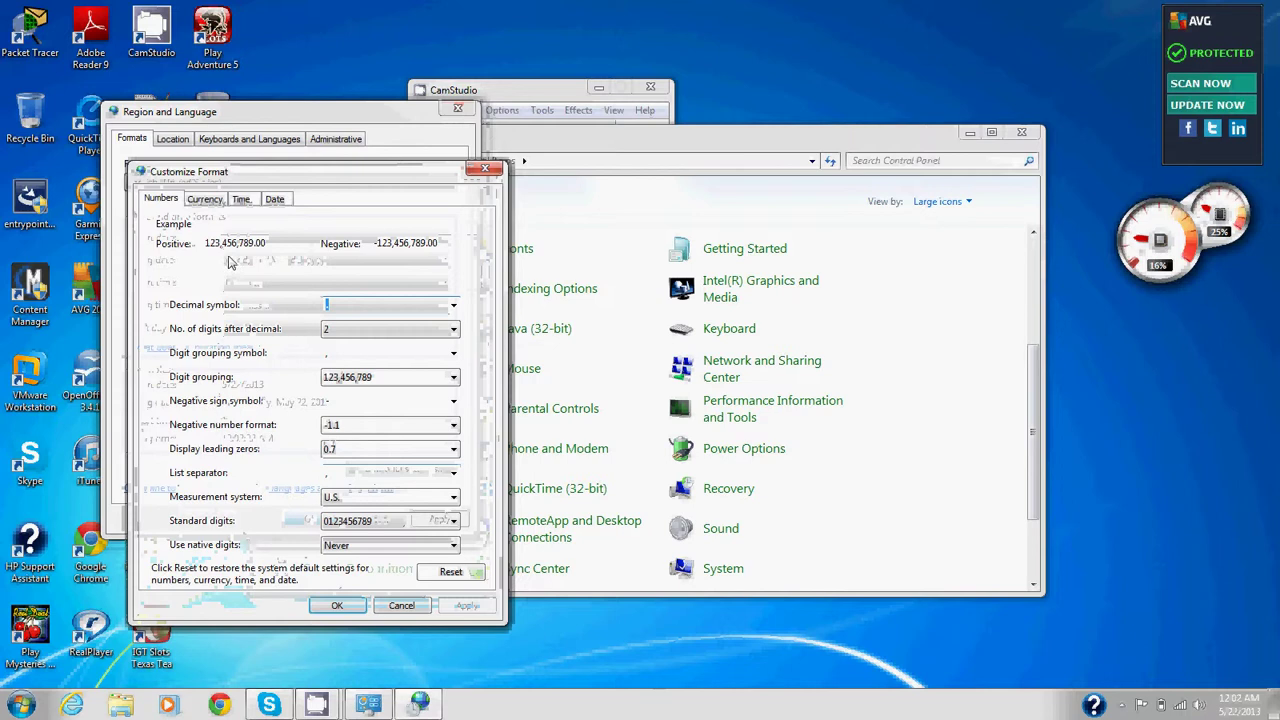
{"action": "left_click", "coordinate": [337, 606]}
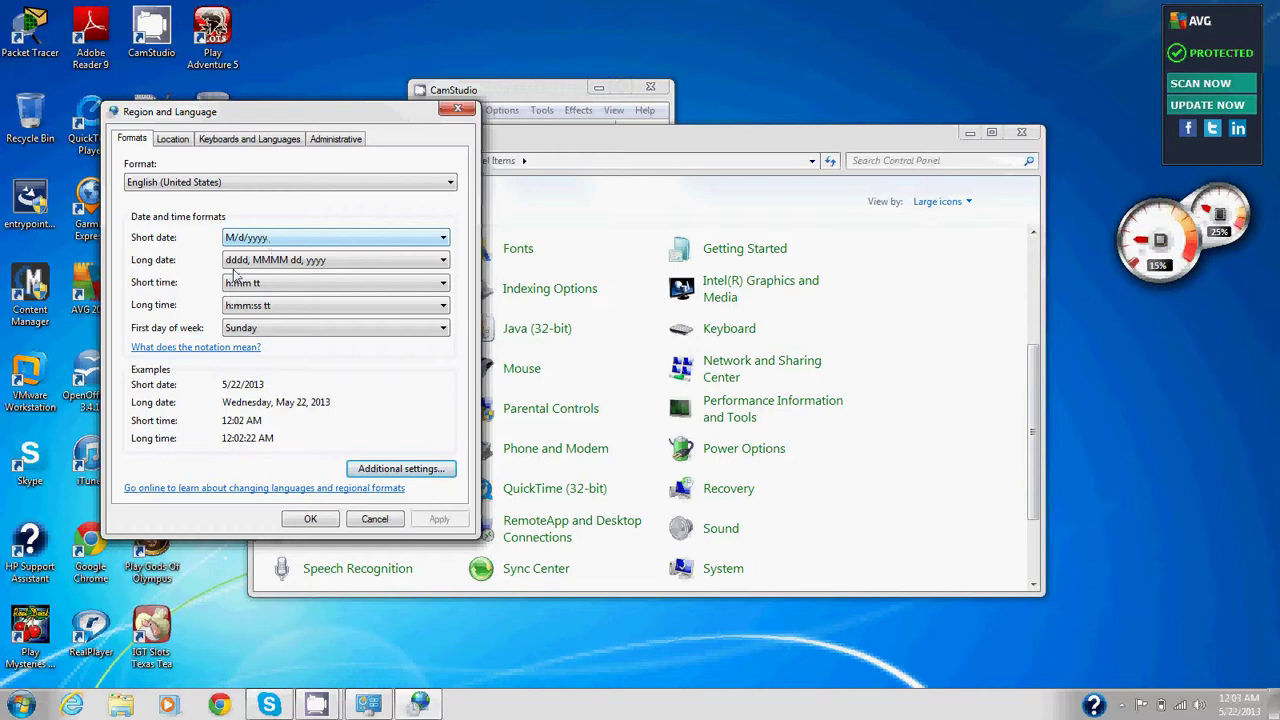
{"action": "left_click", "coordinate": [499, 95]}
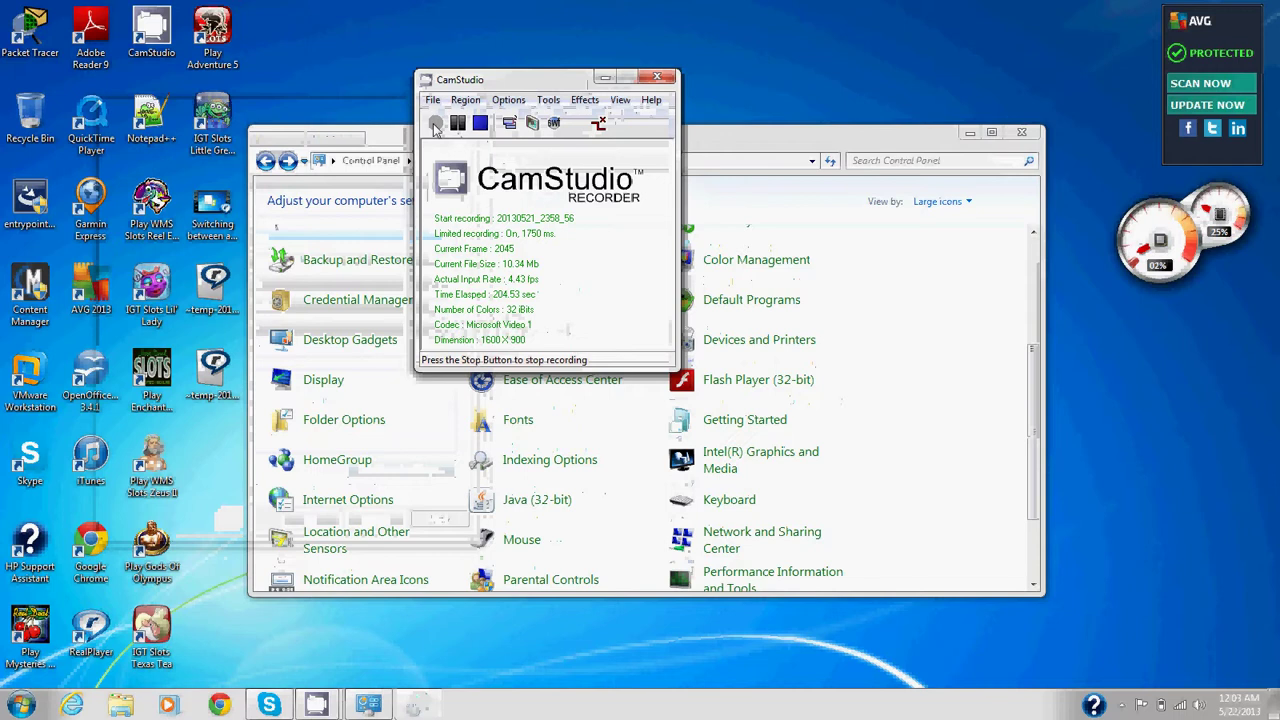
{"action": "left_click", "coordinate": [800, 135]}
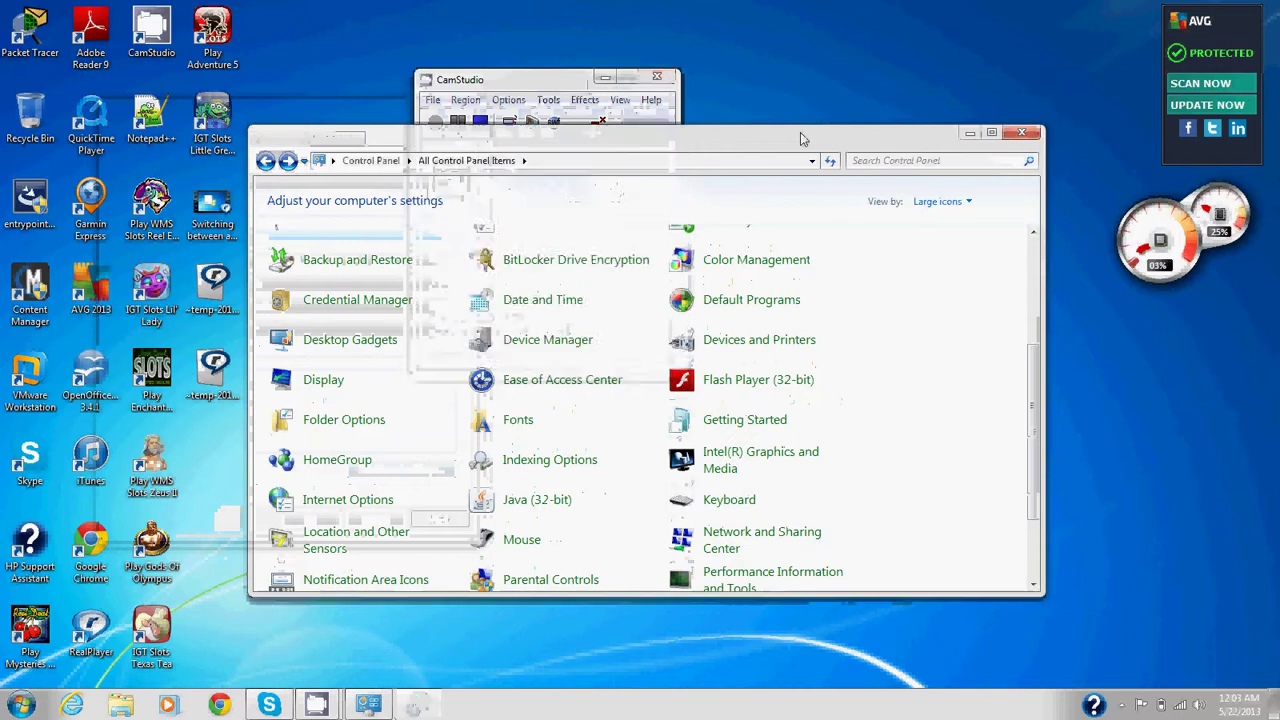
Open the Date and Time settings from the taskbar clock and set the time zone to (UTC-03:00) Greenland
{"action": "scroll", "coordinate": [798, 137], "scroll_direction": "down", "scroll_amount": 2}
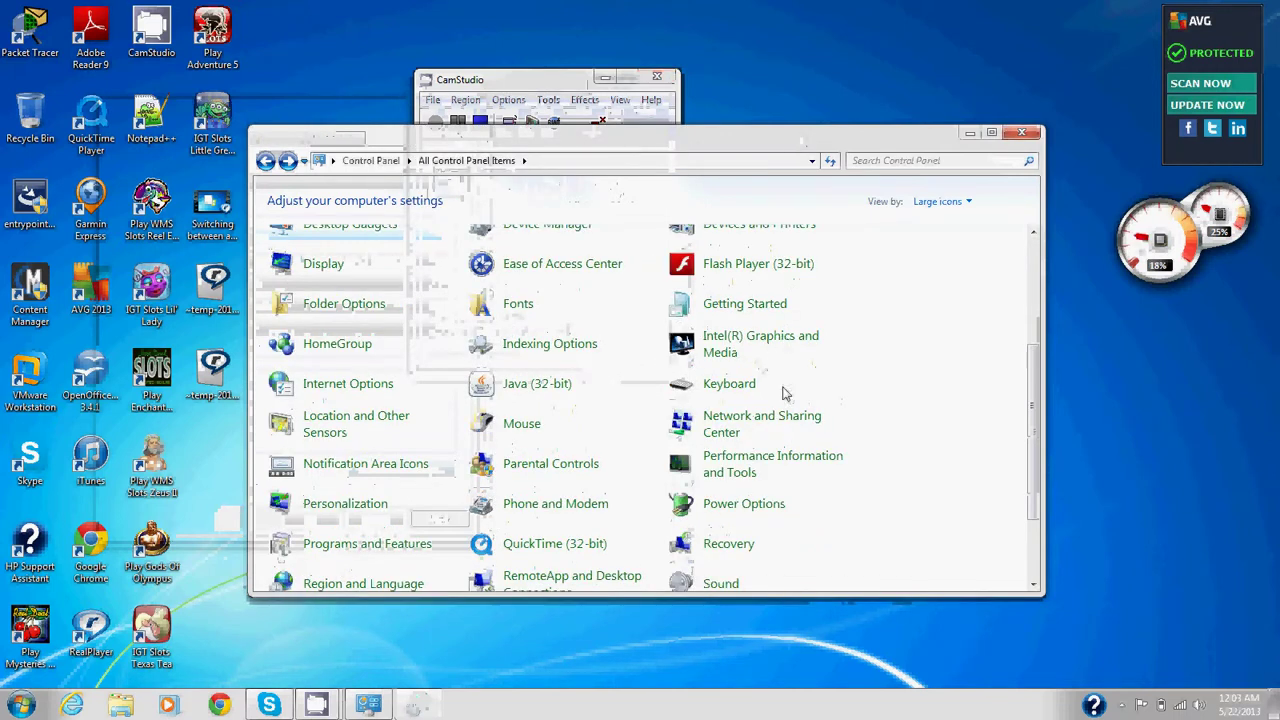
{"action": "left_click", "coordinate": [1229, 710]}
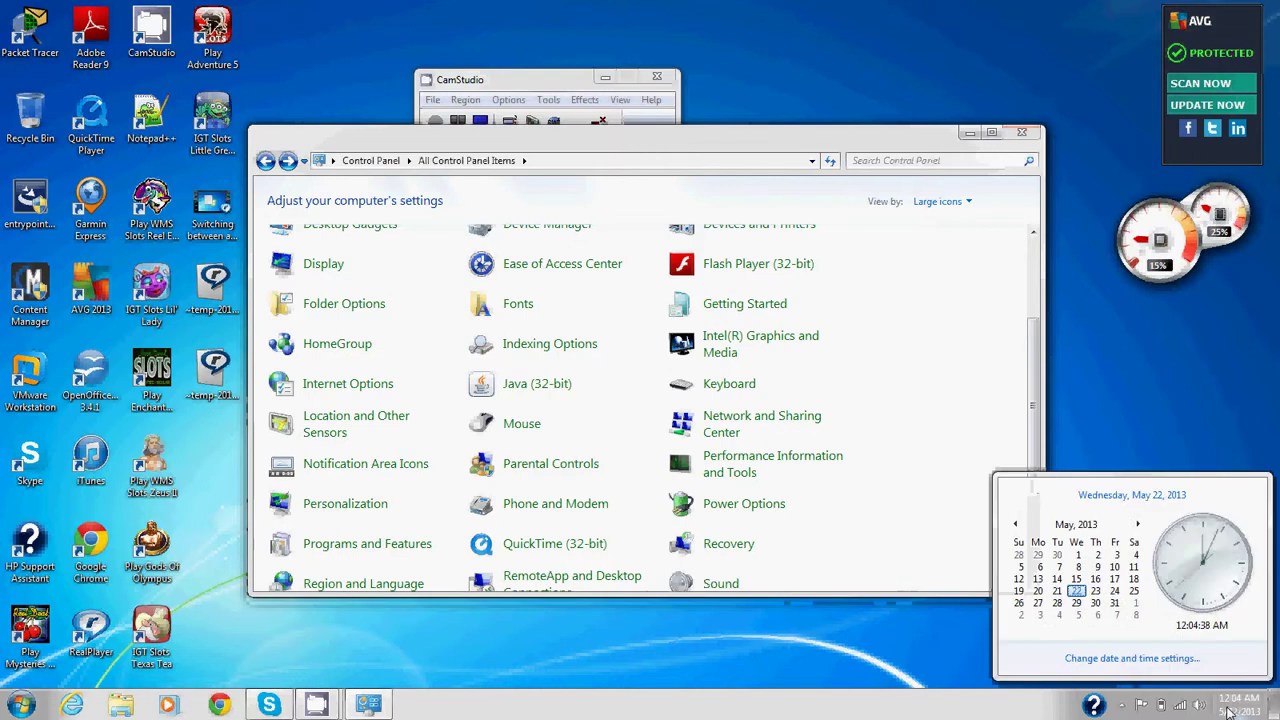
{"action": "left_click", "coordinate": [1170, 660]}
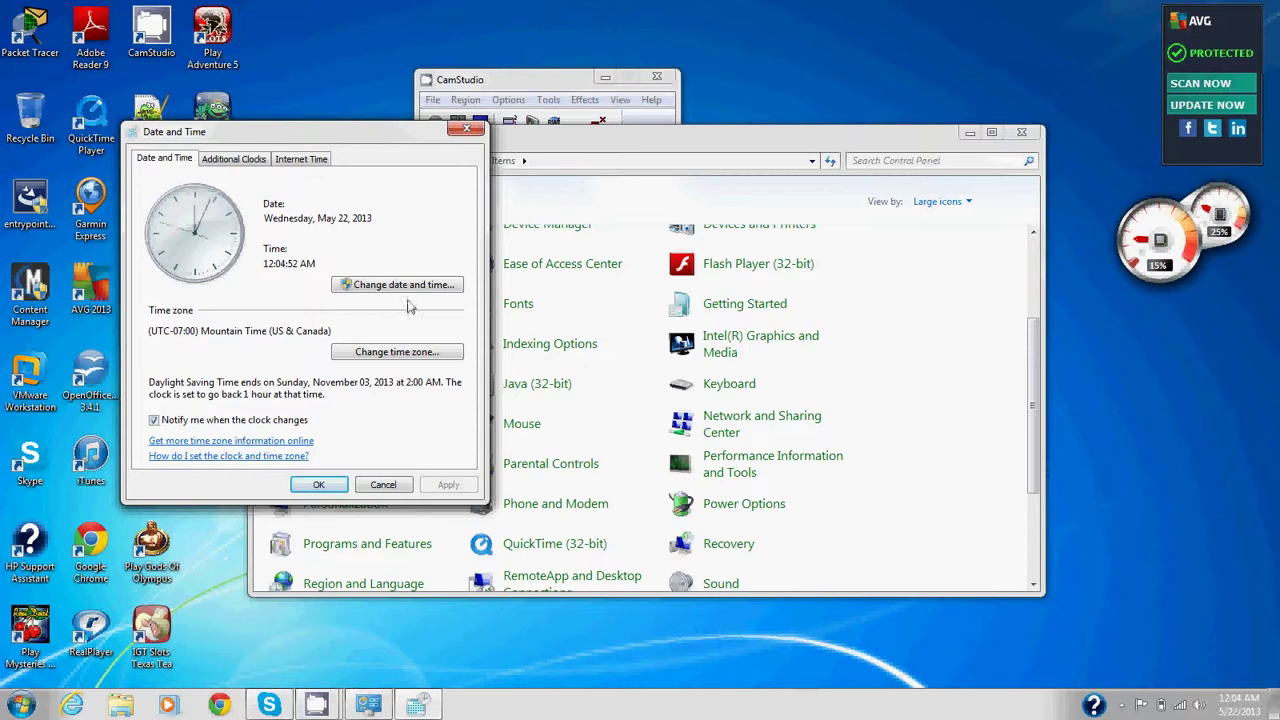
{"action": "left_click", "coordinate": [408, 353]}
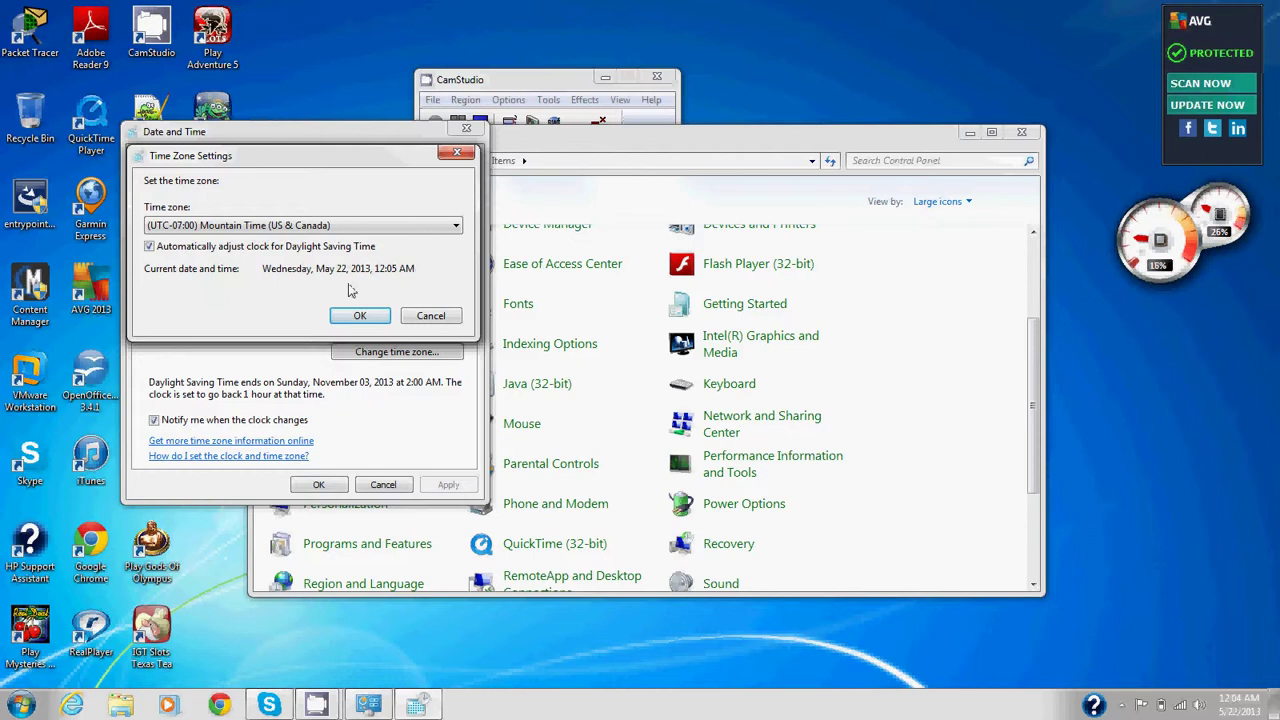
{"action": "left_click", "coordinate": [409, 228]}
{"action": "left_click", "coordinate": [322, 460]}
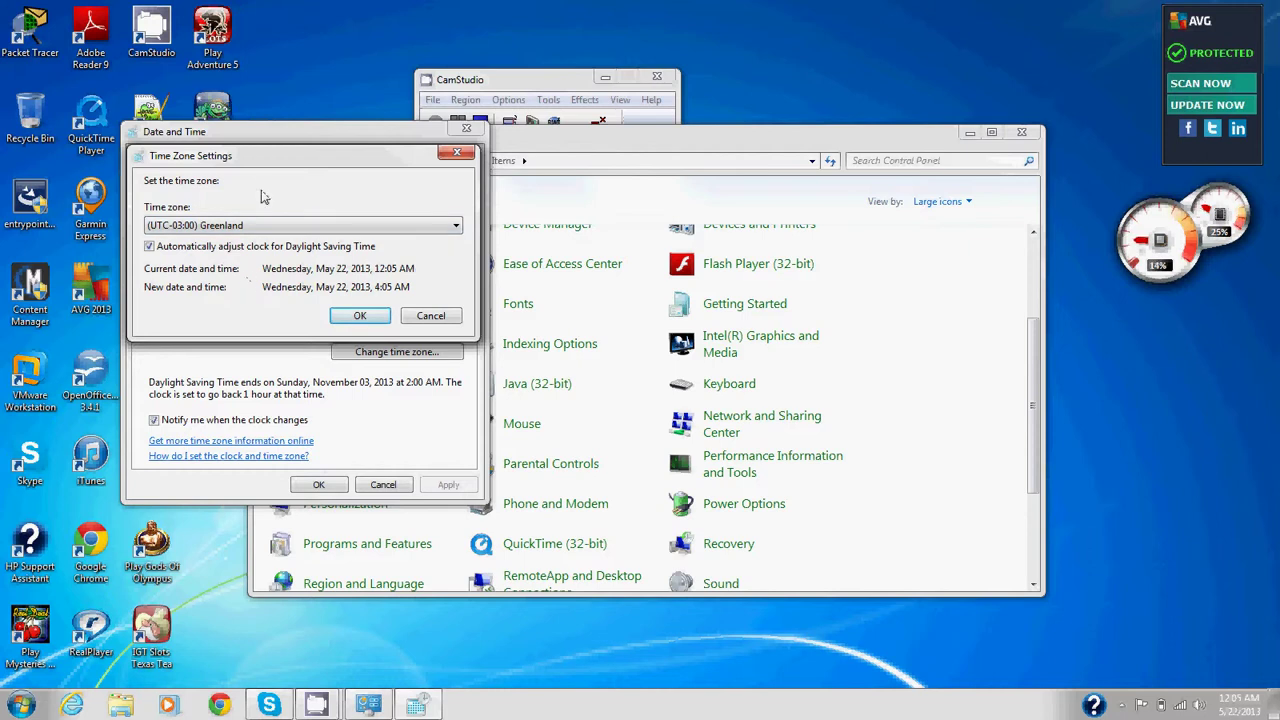
{"action": "left_click", "coordinate": [361, 316]}
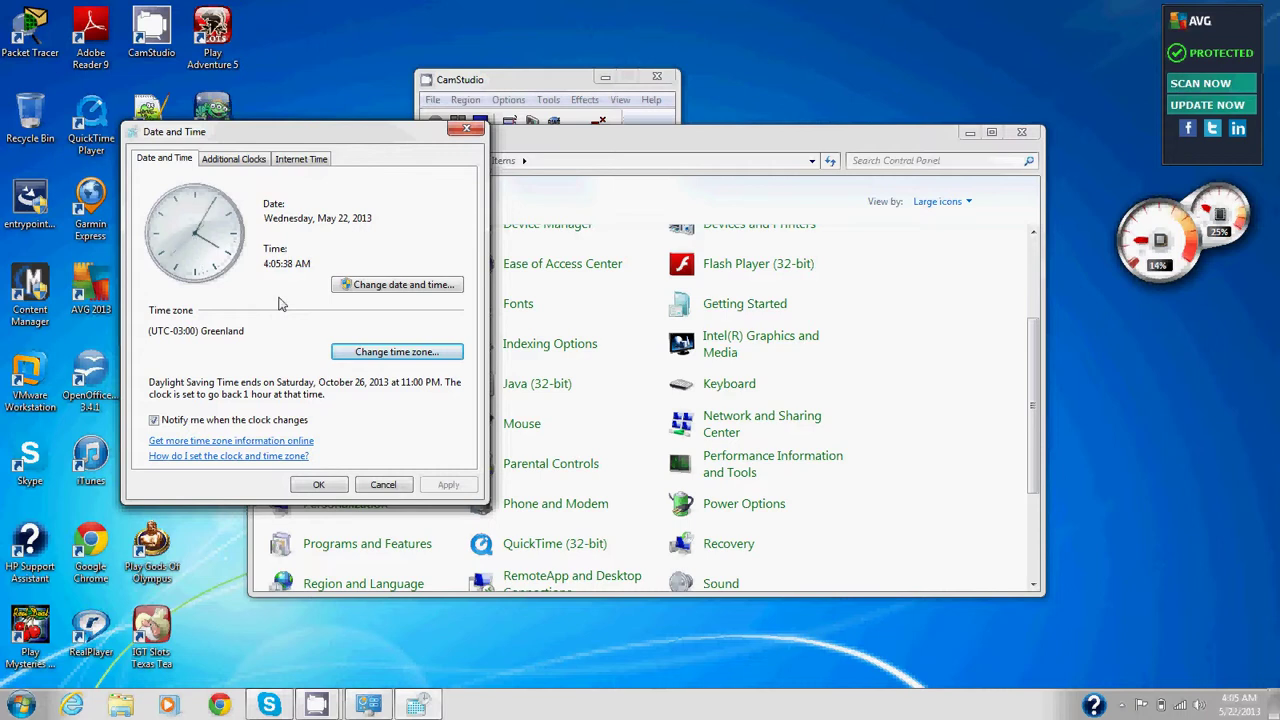
Set the time zone to (UTC-07:00) Mountain Time (US & Canada)
{"action": "left_click", "coordinate": [376, 352]}
{"action": "left_click", "coordinate": [430, 225]}
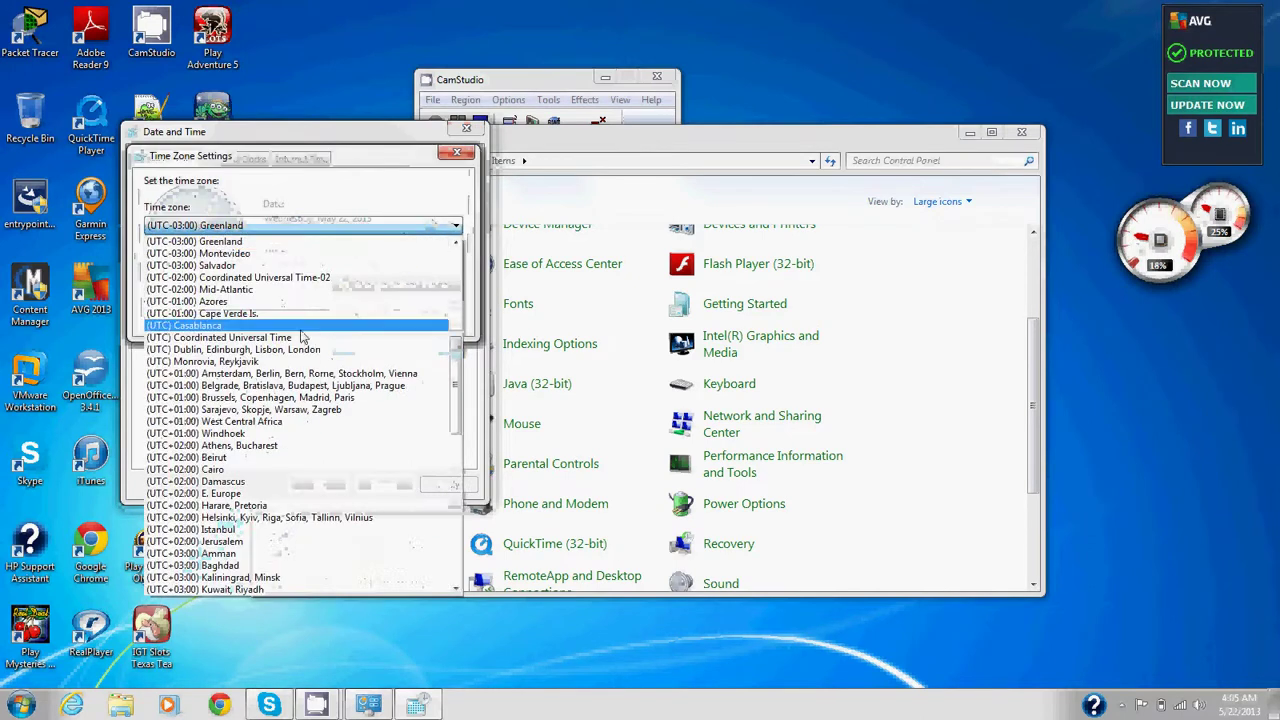
{"action": "scroll", "coordinate": [340, 414], "scroll_direction": "down", "scroll_amount": 8}
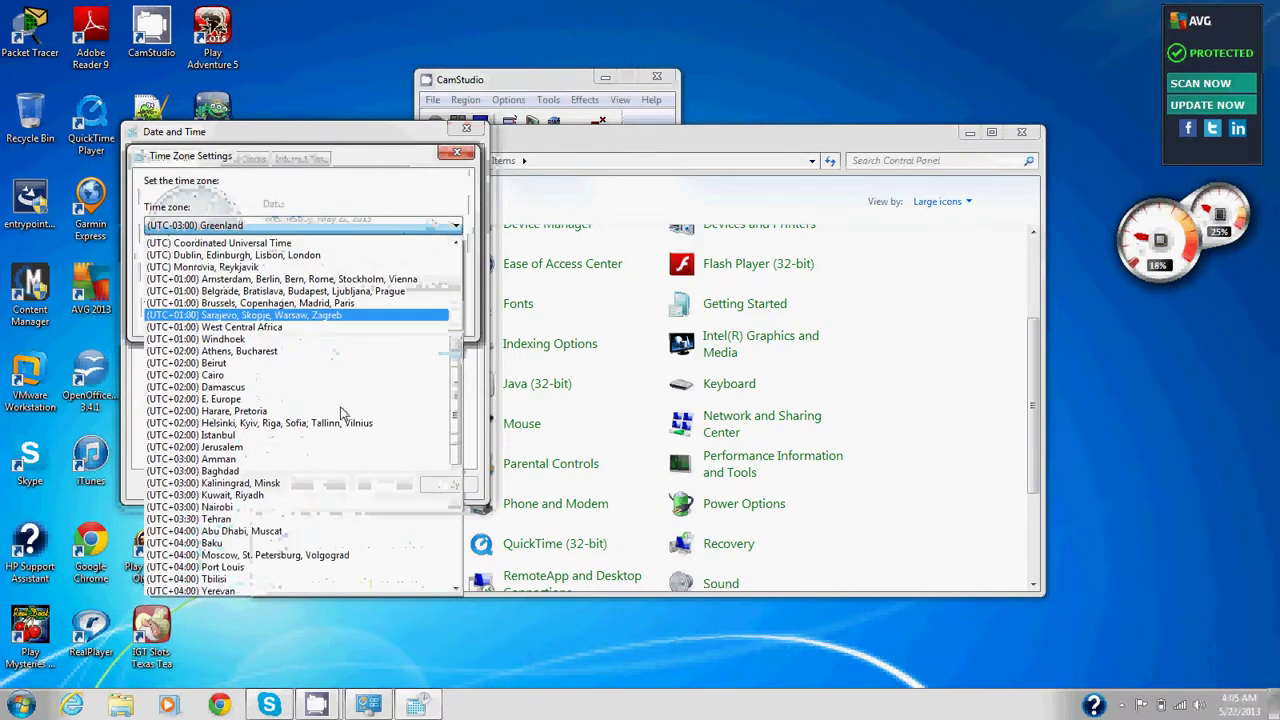
{"action": "scroll", "coordinate": [340, 414], "scroll_direction": "down", "scroll_amount": 5}
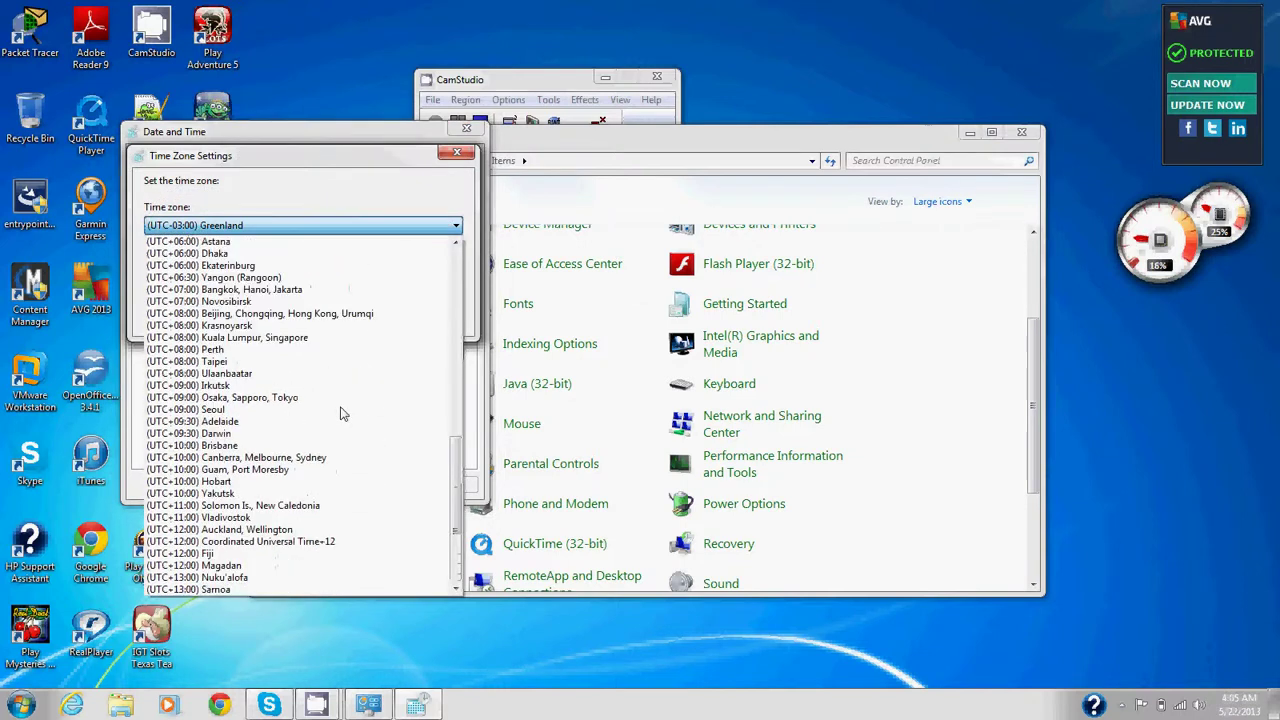
{"action": "scroll", "coordinate": [340, 414], "scroll_direction": "down", "scroll_amount": 1}
{"action": "scroll", "coordinate": [340, 414], "scroll_direction": "up", "scroll_amount": 7}
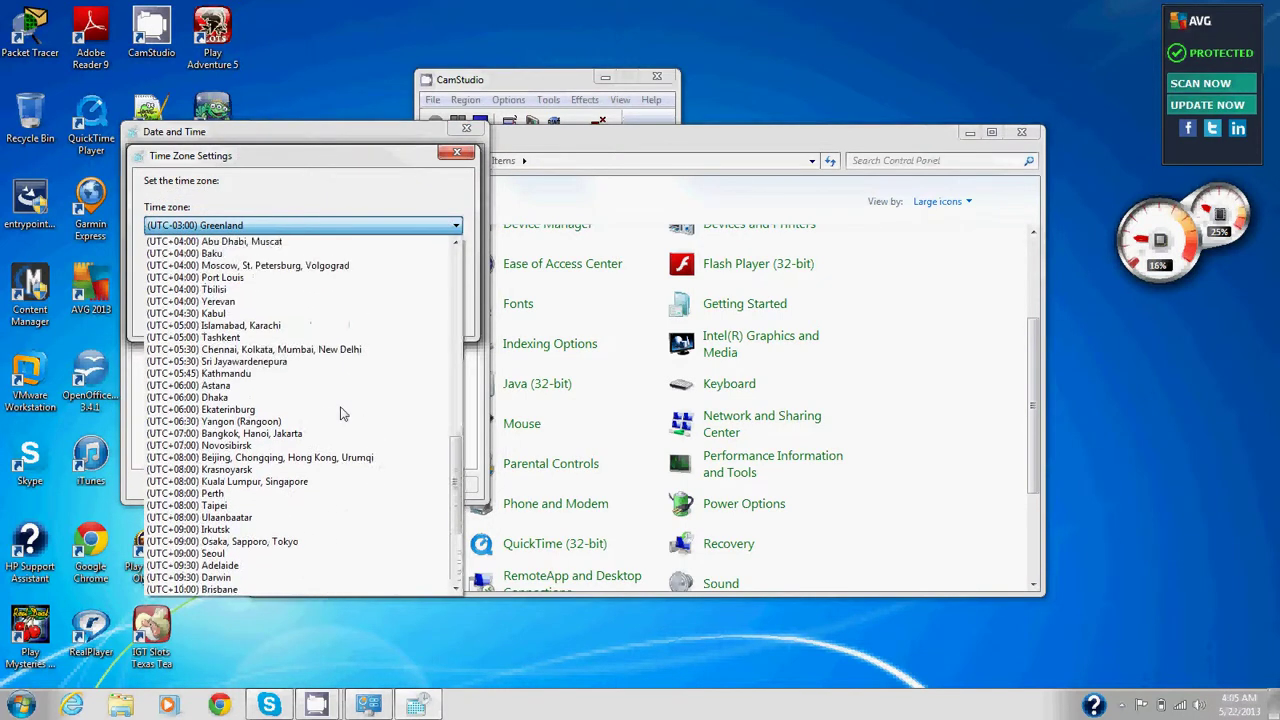
{"action": "scroll", "coordinate": [340, 414], "scroll_direction": "up", "scroll_amount": 6}
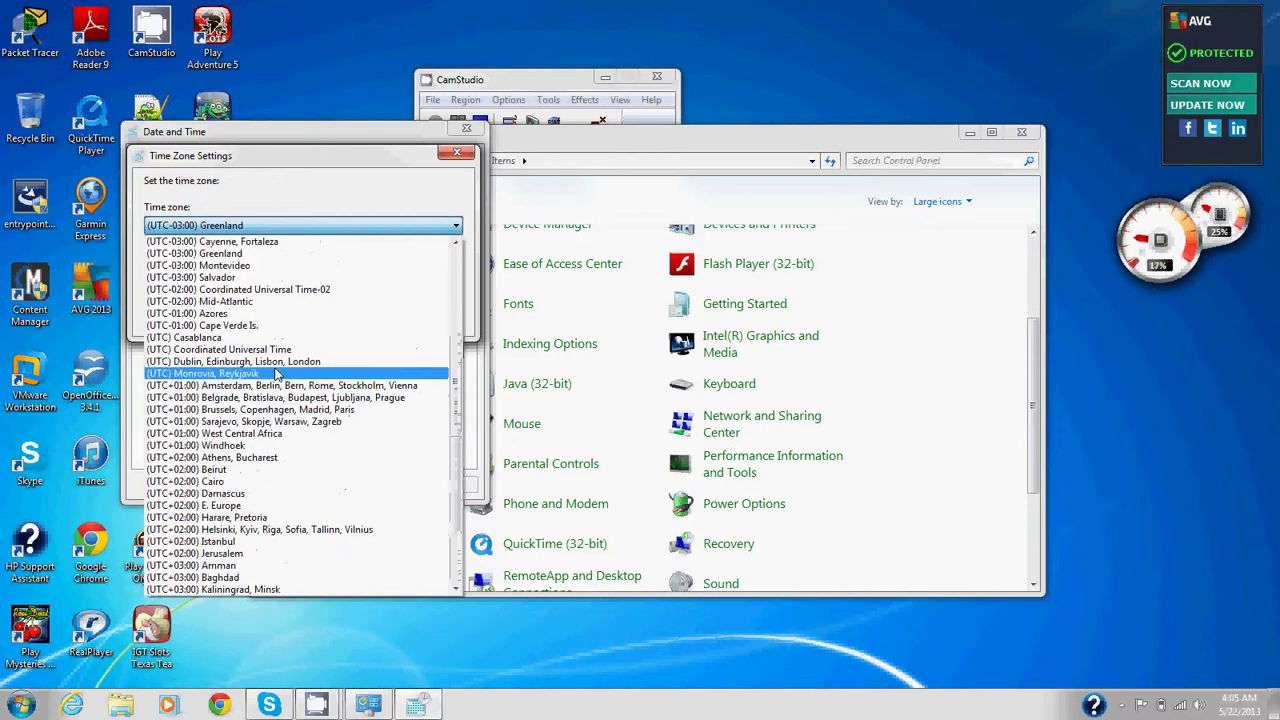
{"action": "scroll", "coordinate": [278, 390], "scroll_direction": "up", "scroll_amount": 5}
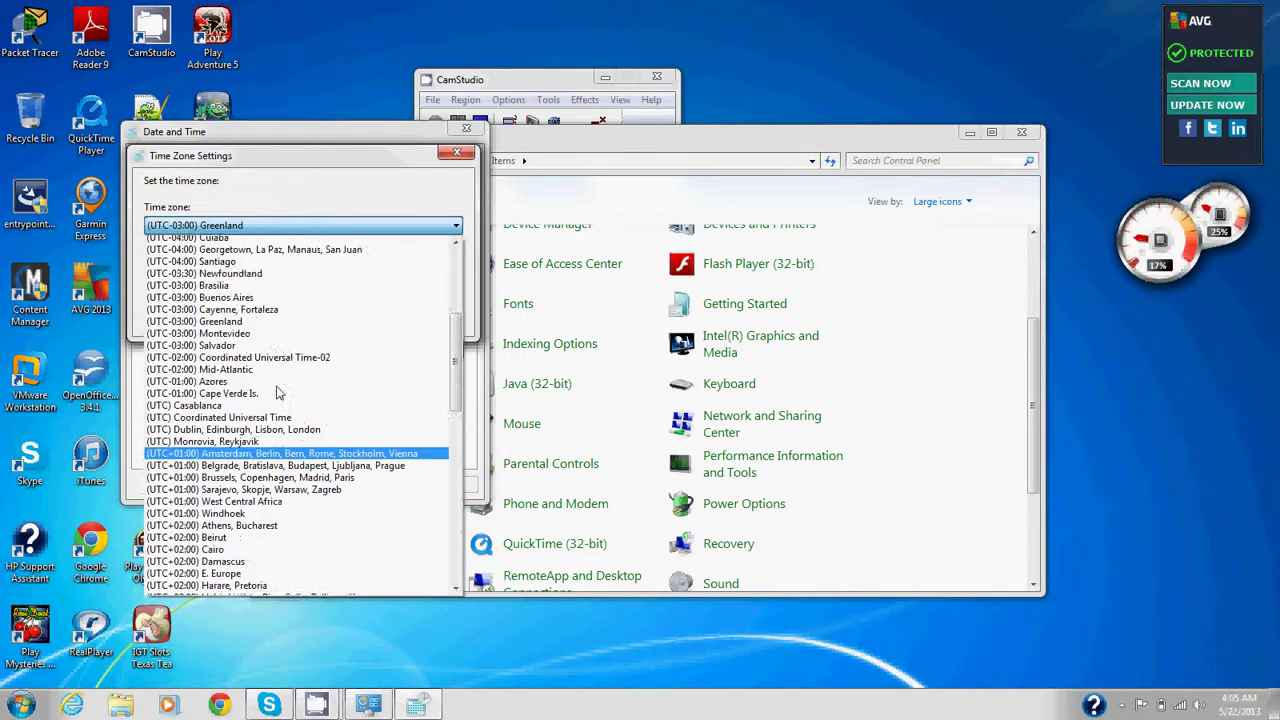
{"action": "scroll", "coordinate": [278, 392], "scroll_direction": "up", "scroll_amount": 4}
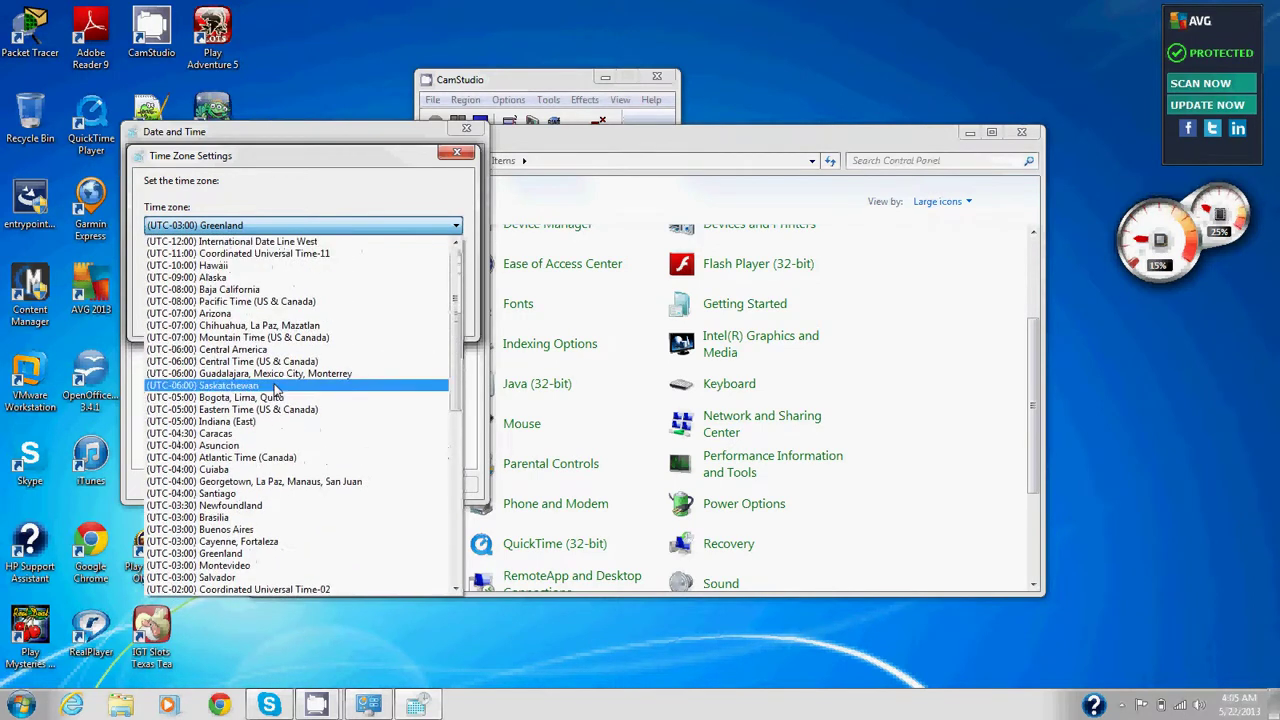
{"action": "left_click", "coordinate": [278, 345]}
{"action": "left_click", "coordinate": [359, 315]}
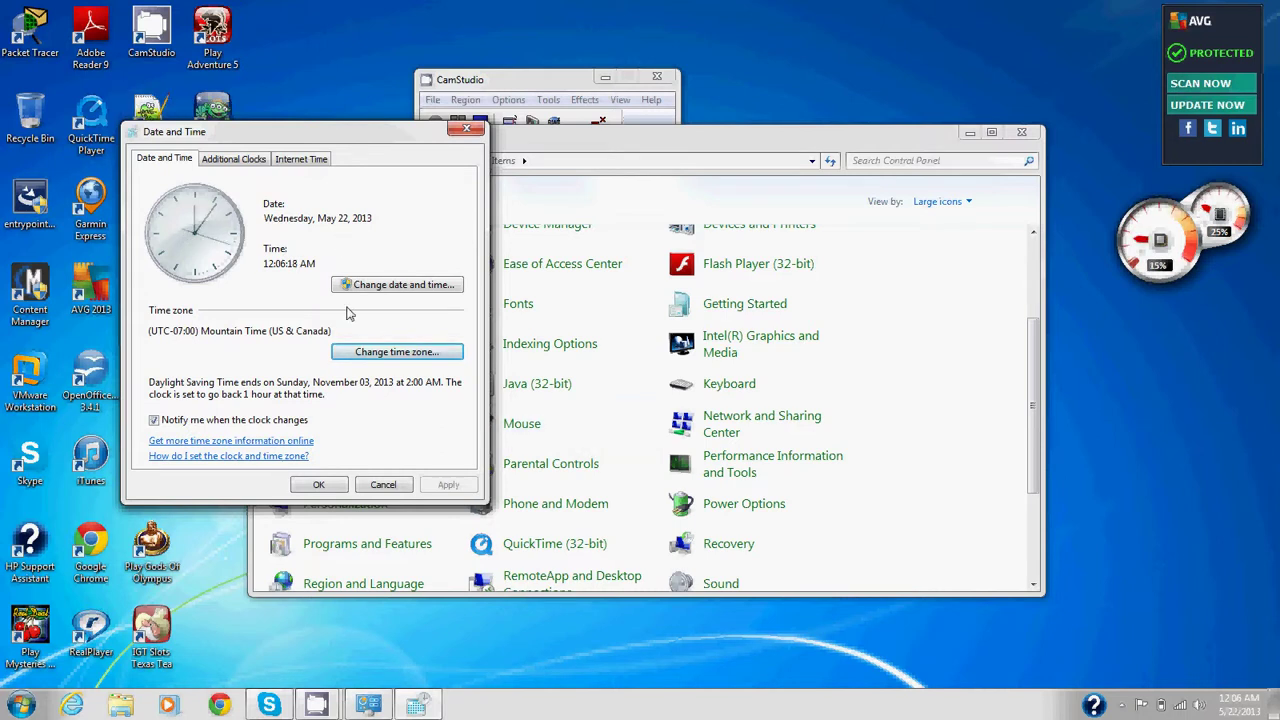
Set the hour of the system time to 1 AM and apply it
{"action": "left_click", "coordinate": [397, 284]}
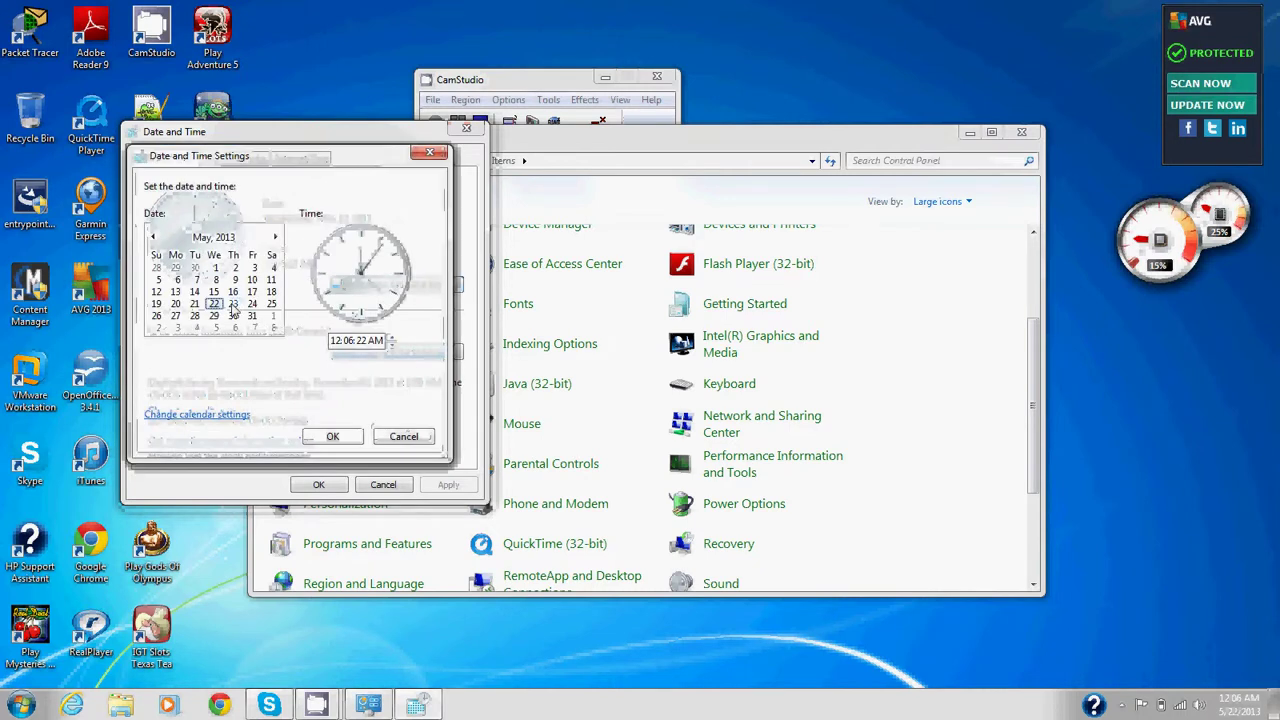
{"action": "left_click", "coordinate": [348, 340]}
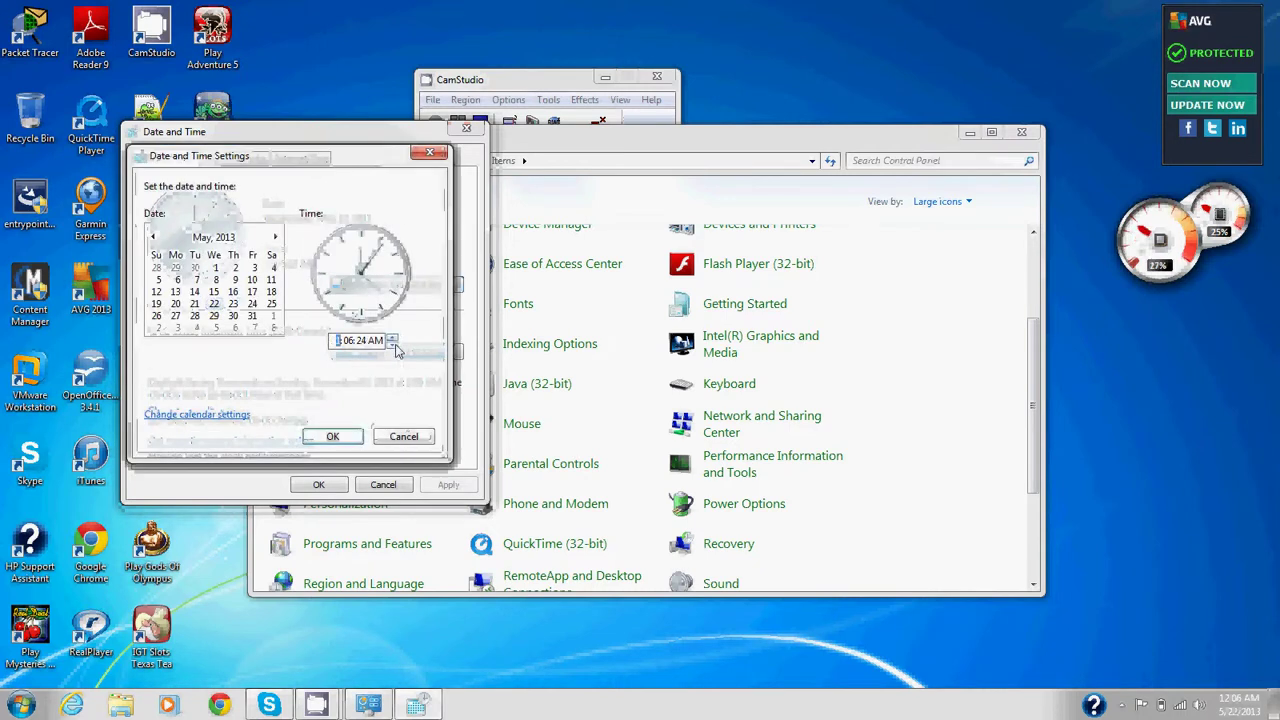
{"action": "left_click", "coordinate": [334, 437]}
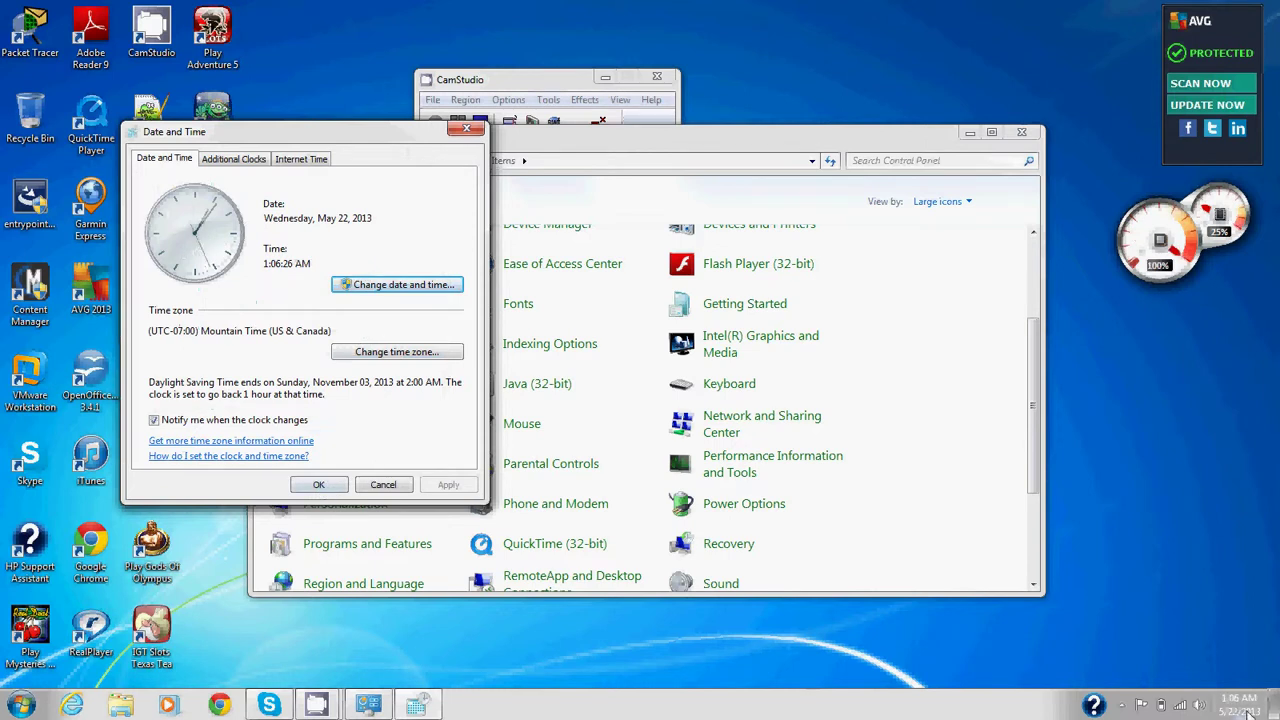
Set the hour of the system time to 12 AM, apply it, and close the Date and Time dialog
{"action": "mouse_move", "coordinate": [1248, 712]}
{"action": "left_click", "coordinate": [370, 293]}
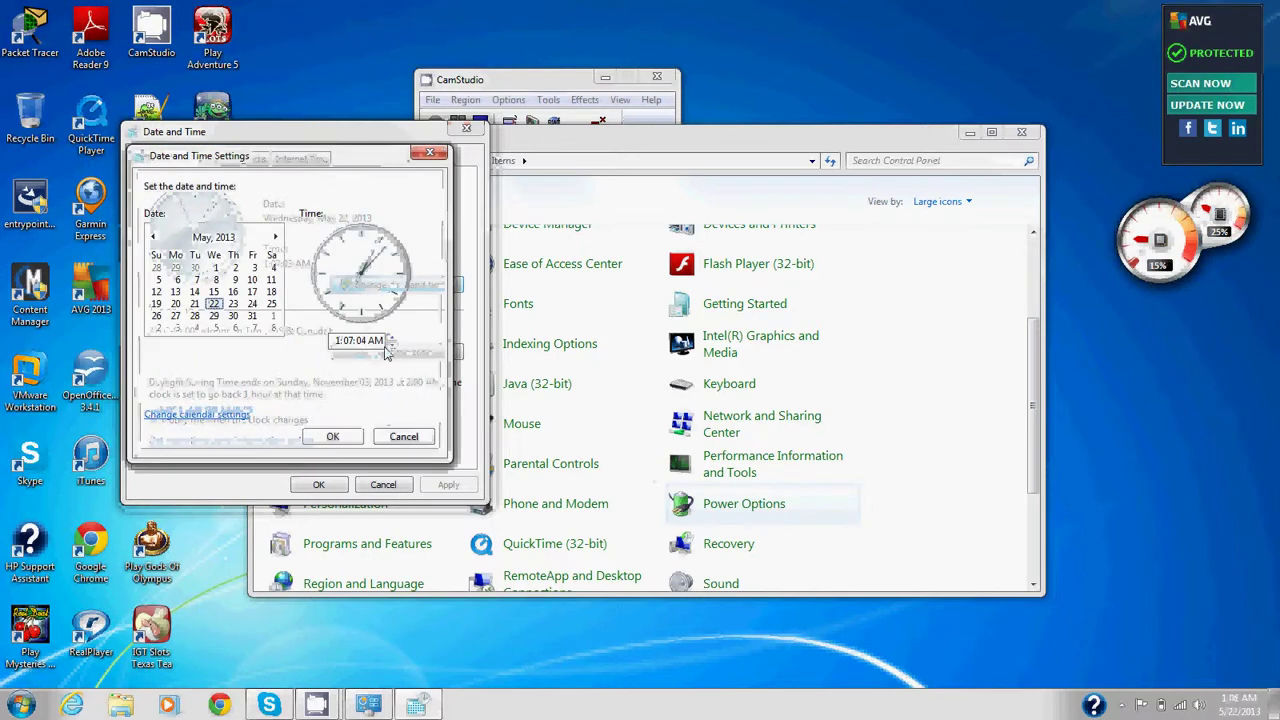
{"action": "left_click", "coordinate": [338, 341]}
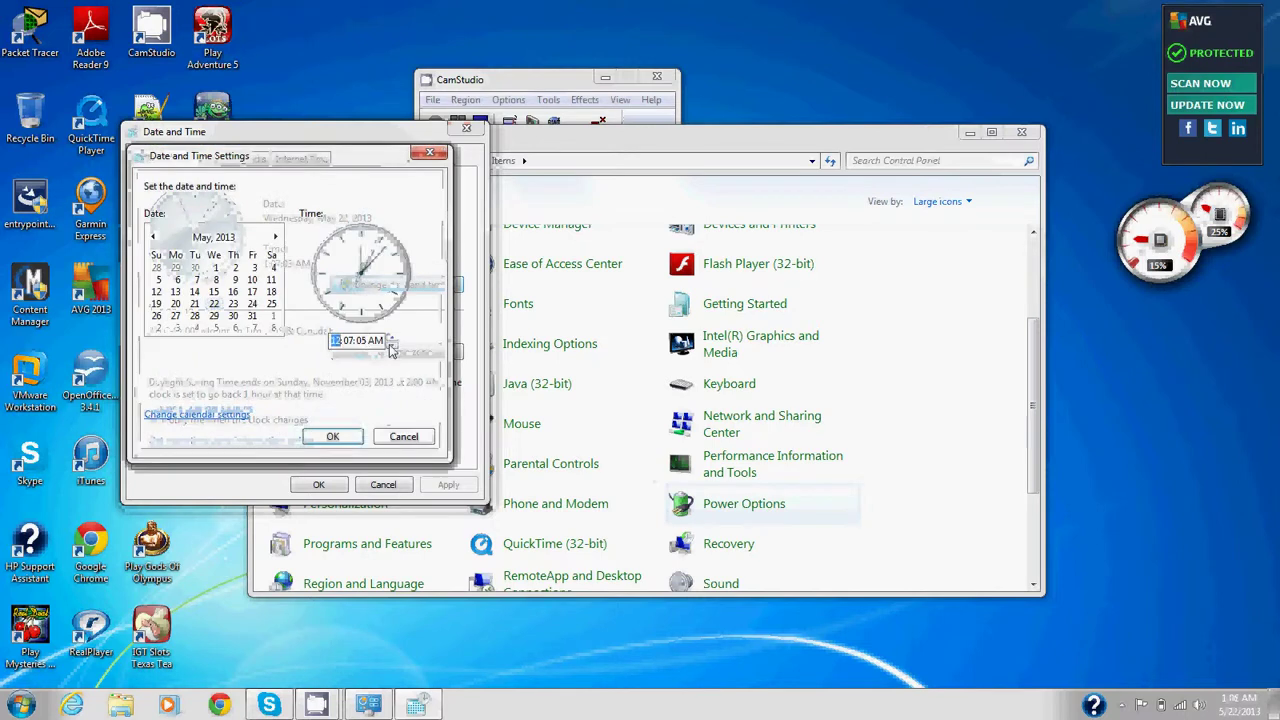
{"action": "left_click", "coordinate": [333, 437]}
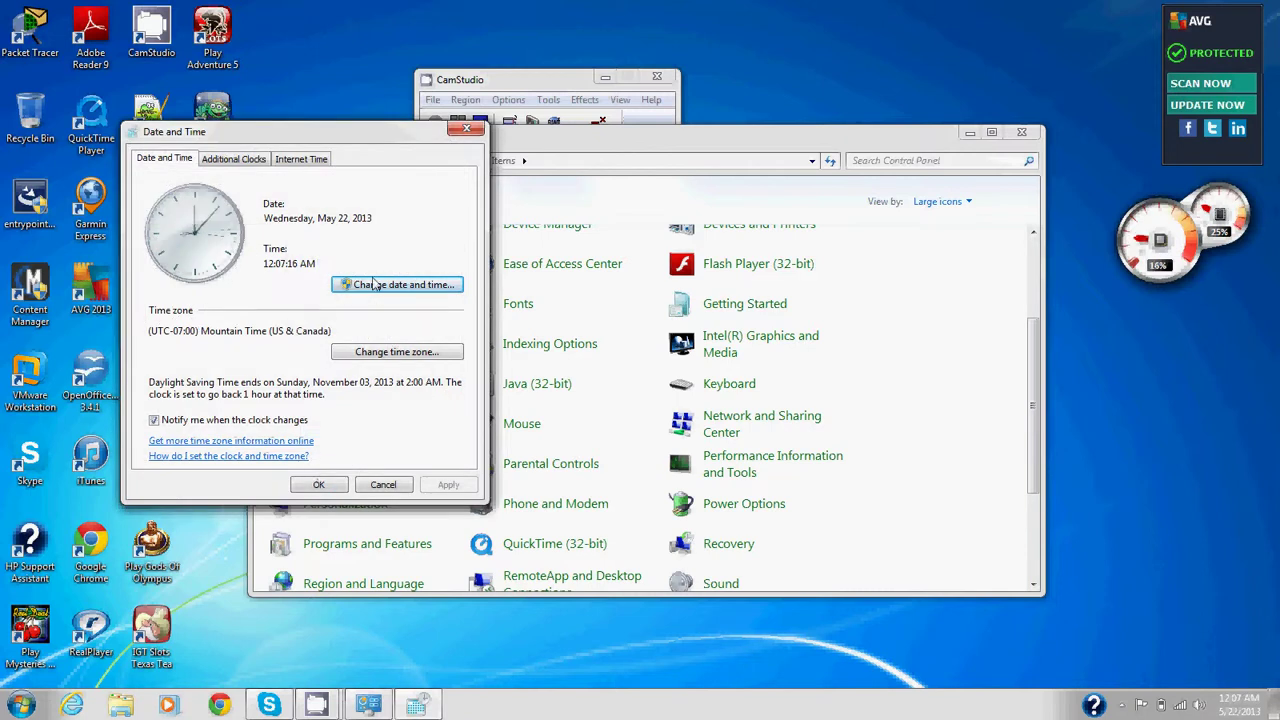
{"action": "left_click", "coordinate": [468, 131]}
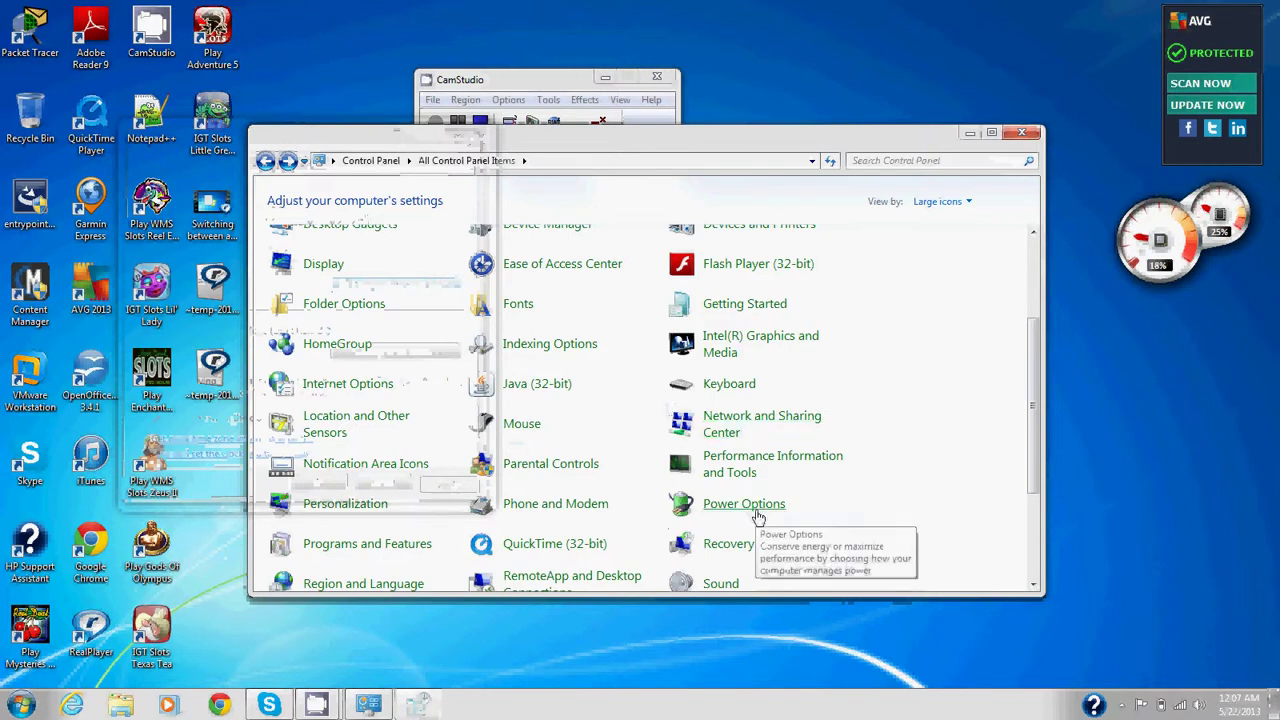
View the User Accounts page and return to the list of all Control Panel items
{"action": "scroll", "coordinate": [758, 517], "scroll_direction": "down", "scroll_amount": 3}
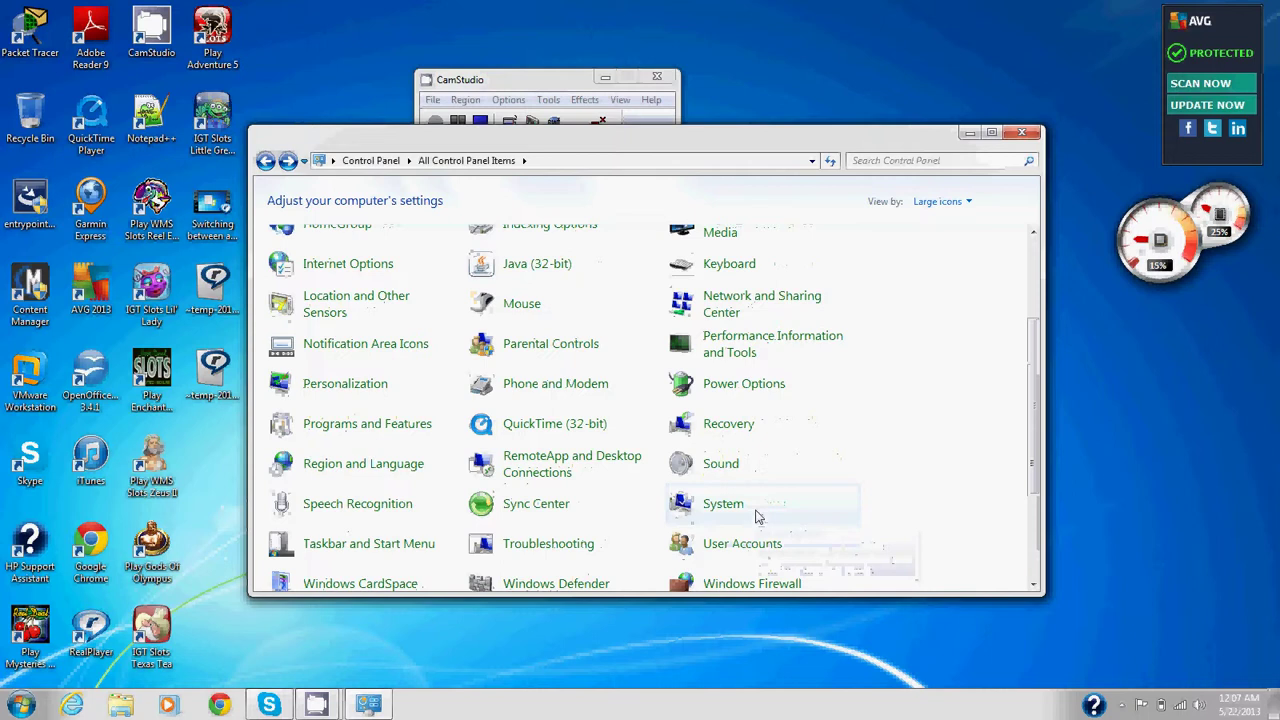
{"action": "left_click", "coordinate": [742, 520]}
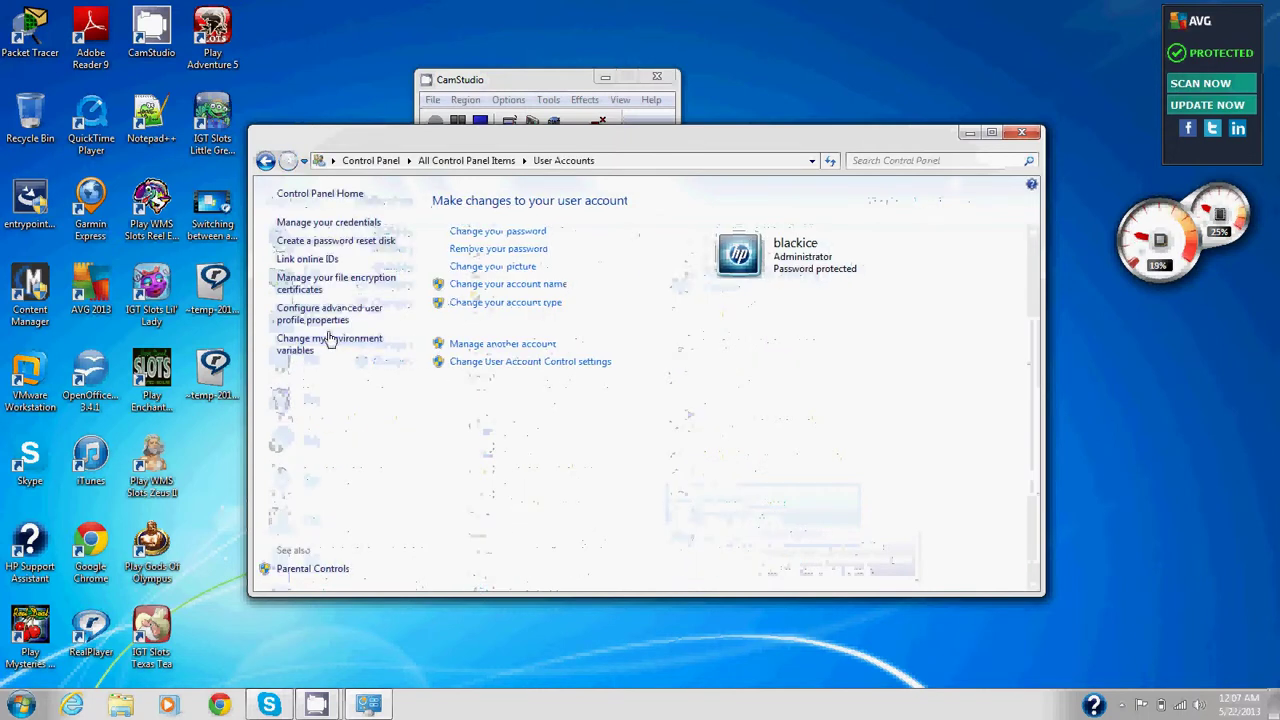
{"action": "left_click", "coordinate": [320, 194]}
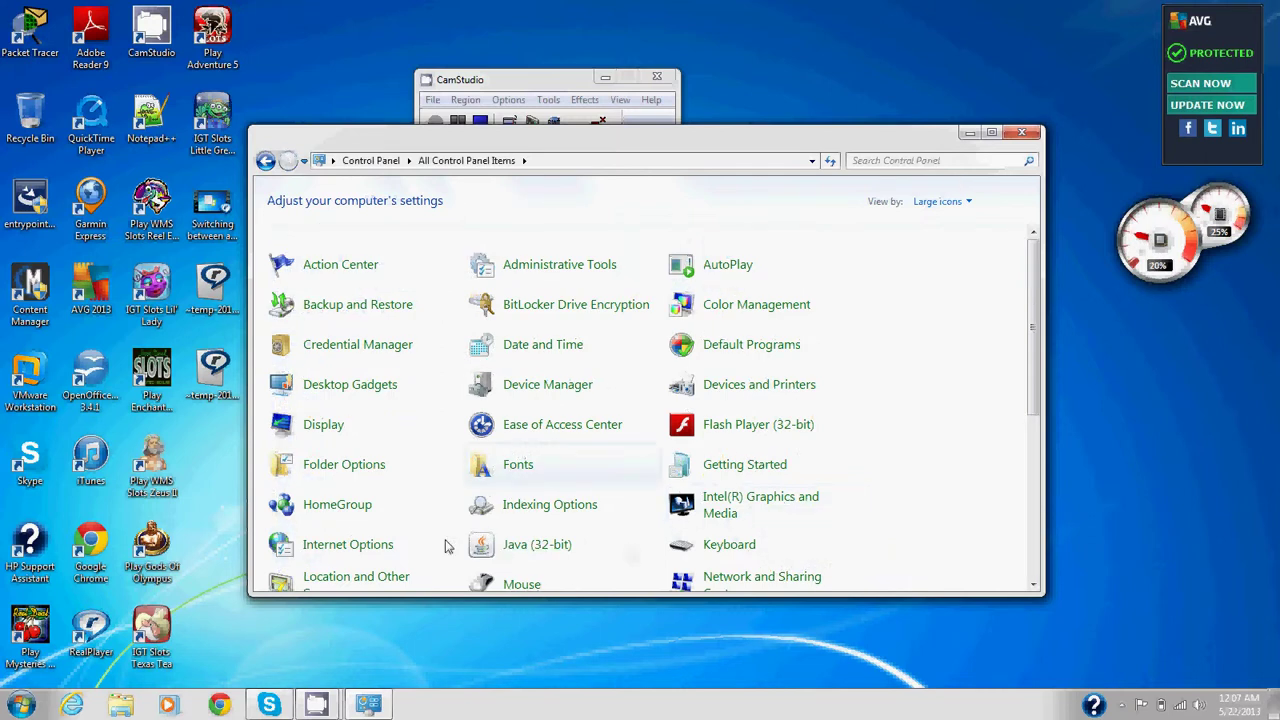
Open the settings for changing the system date and time from the taskbar clock
{"action": "left_click", "coordinate": [1240, 705]}
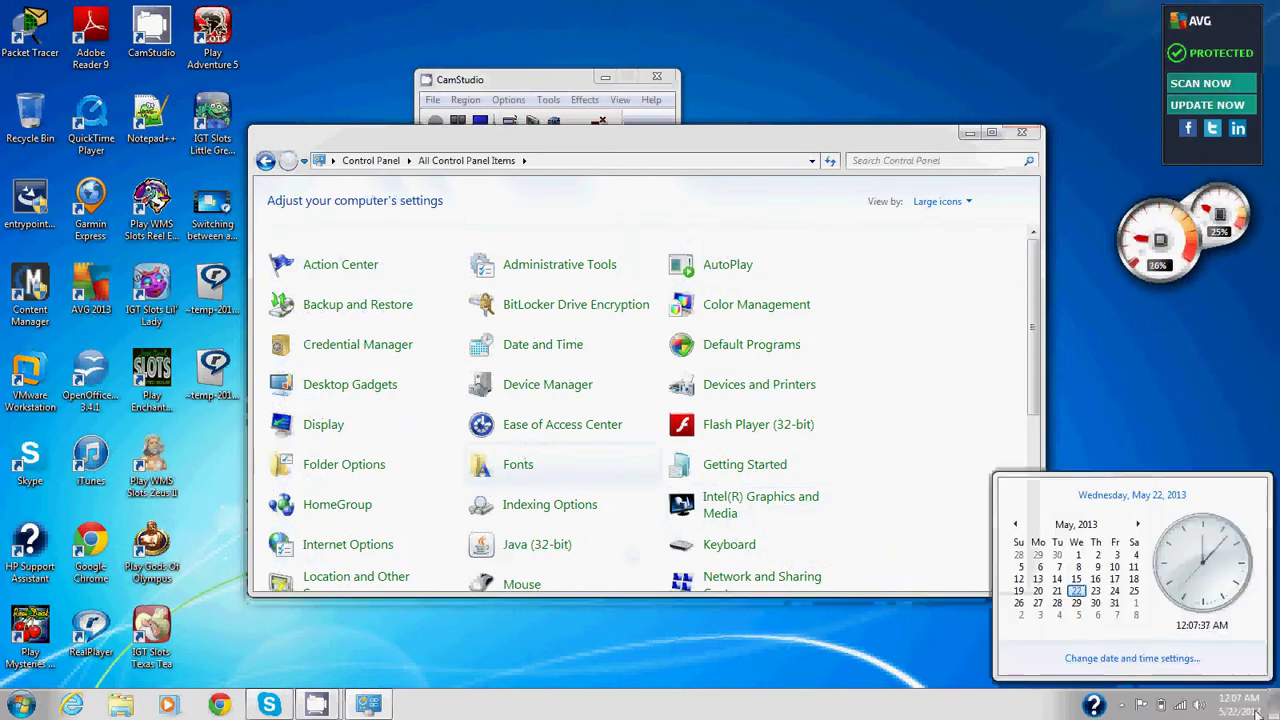
{"action": "left_click", "coordinate": [1154, 660]}
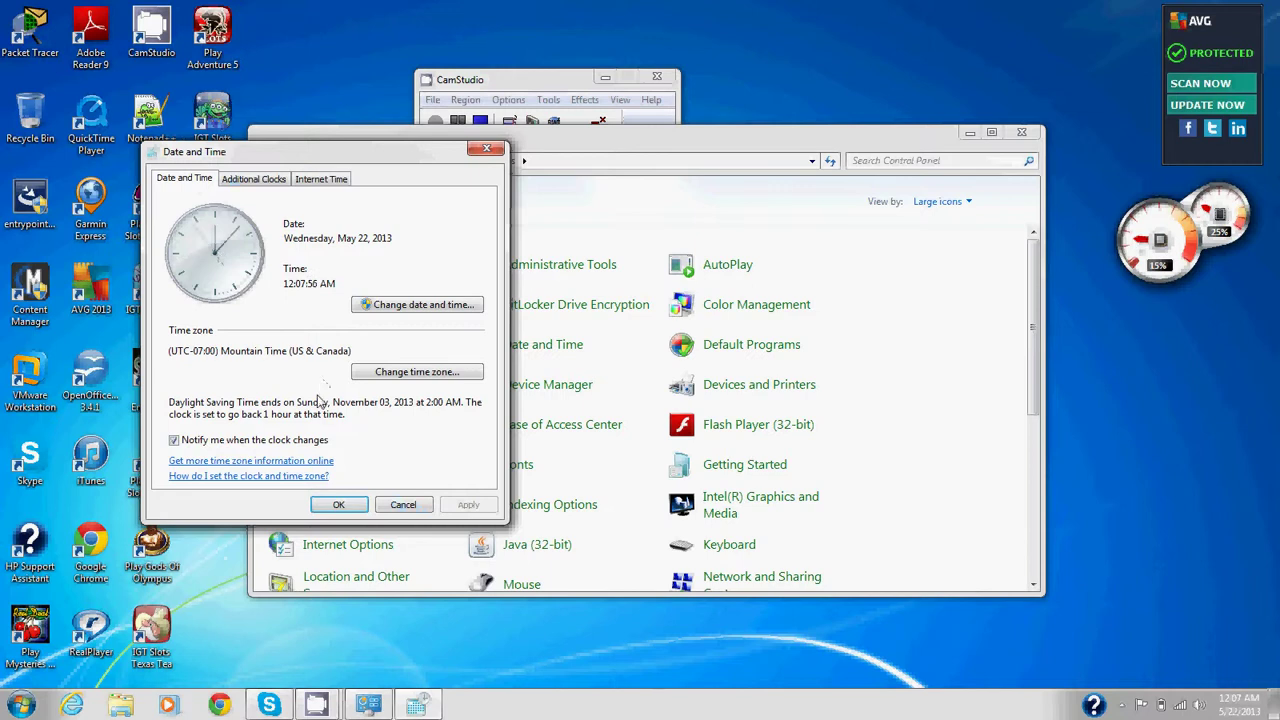
{"action": "left_click", "coordinate": [398, 315]}
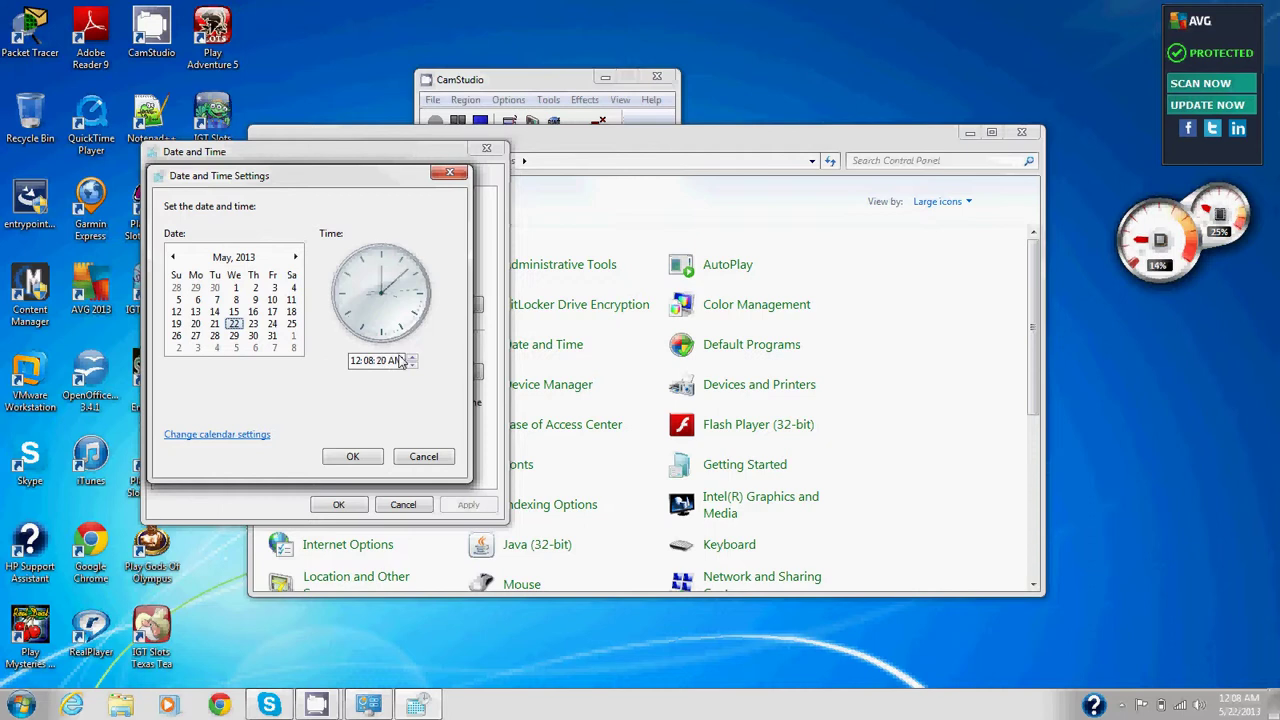
View the Color Management dialog from the Control Panel, then close it and the Control Panel window
{"action": "left_click", "coordinate": [570, 84]}
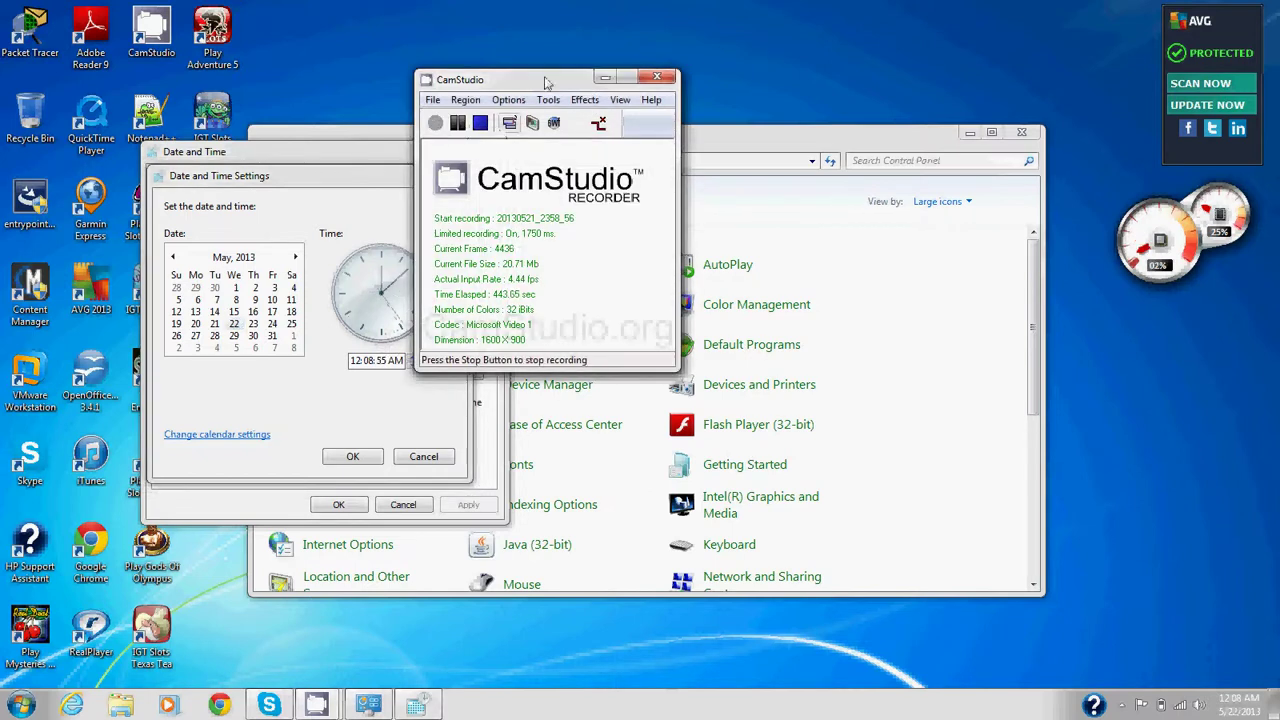
{"action": "left_click", "coordinate": [850, 313]}
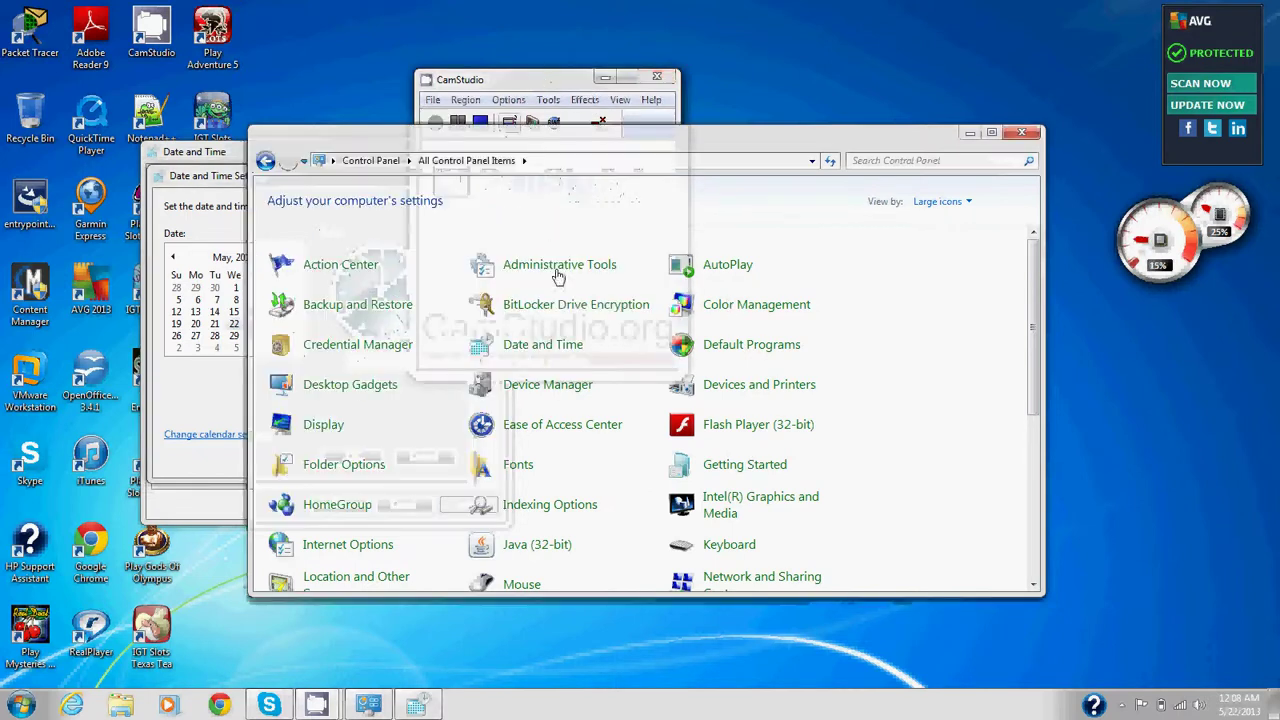
{"action": "left_click", "coordinate": [756, 304]}
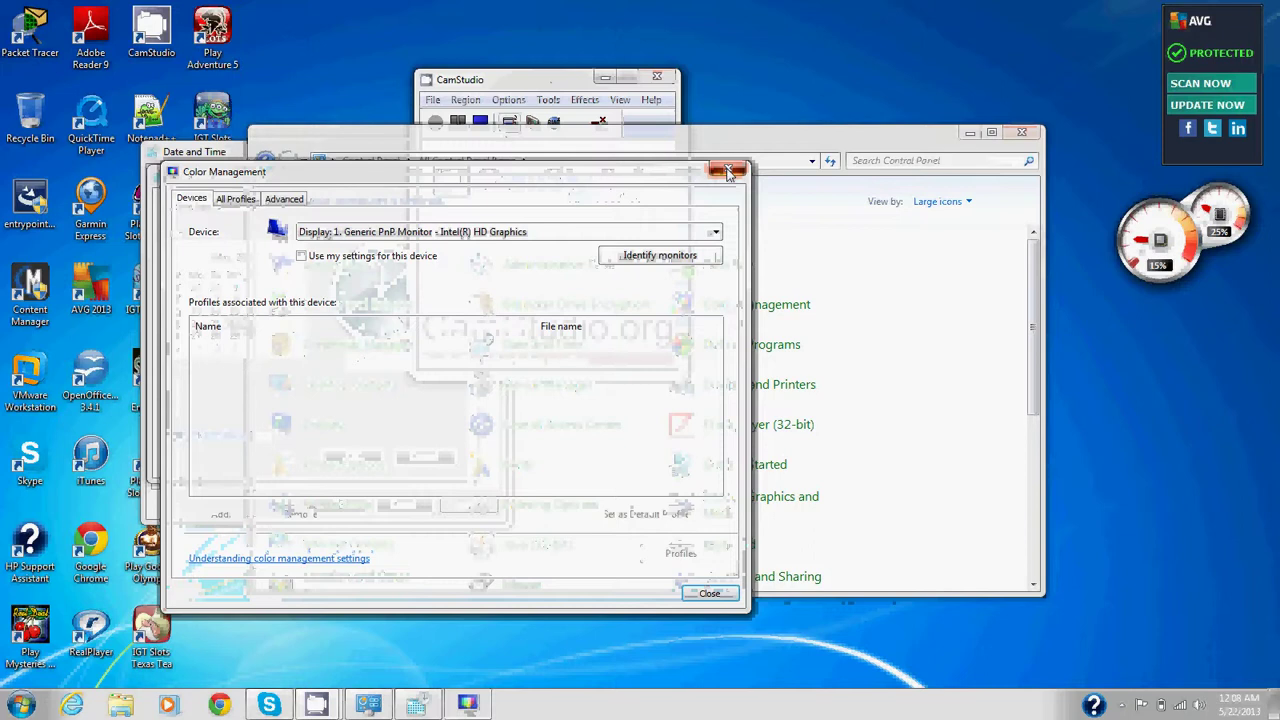
{"action": "left_click", "coordinate": [728, 172]}
{"action": "left_click", "coordinate": [1021, 132]}
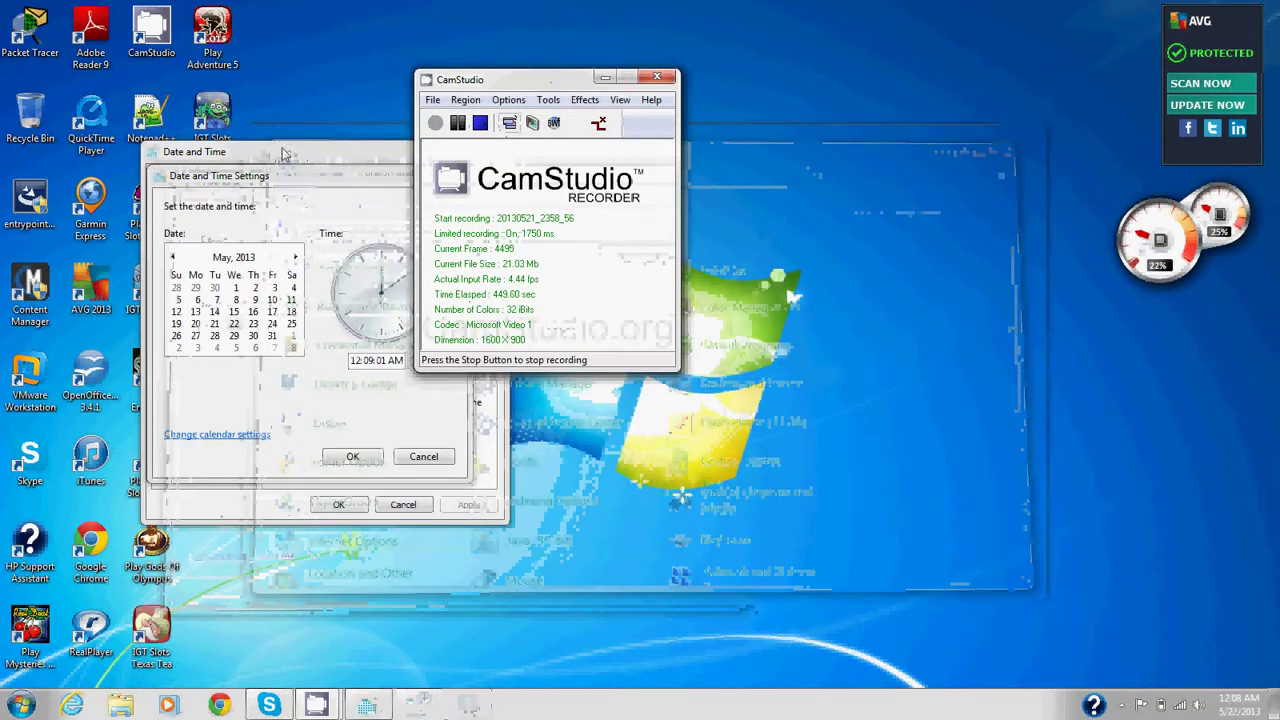
Accept the Date and Time Settings and close the Date and Time dialog
{"action": "left_click", "coordinate": [300, 185]}
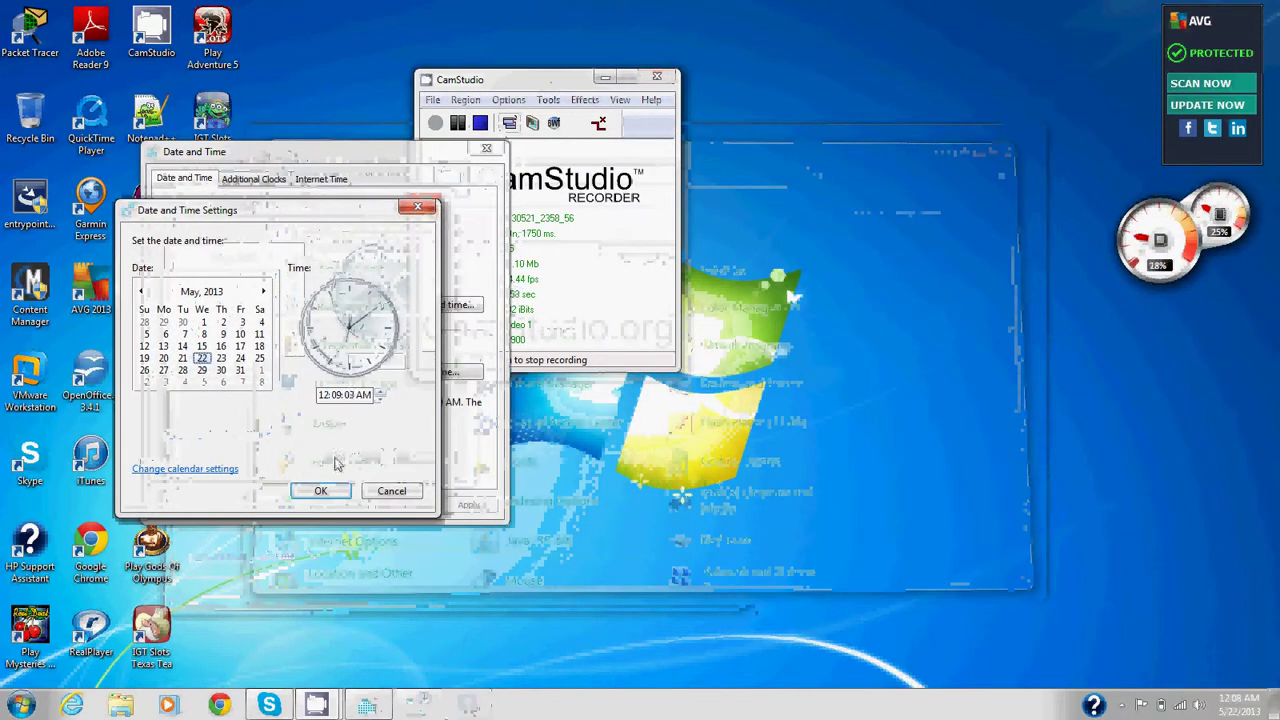
{"action": "left_click", "coordinate": [320, 491]}
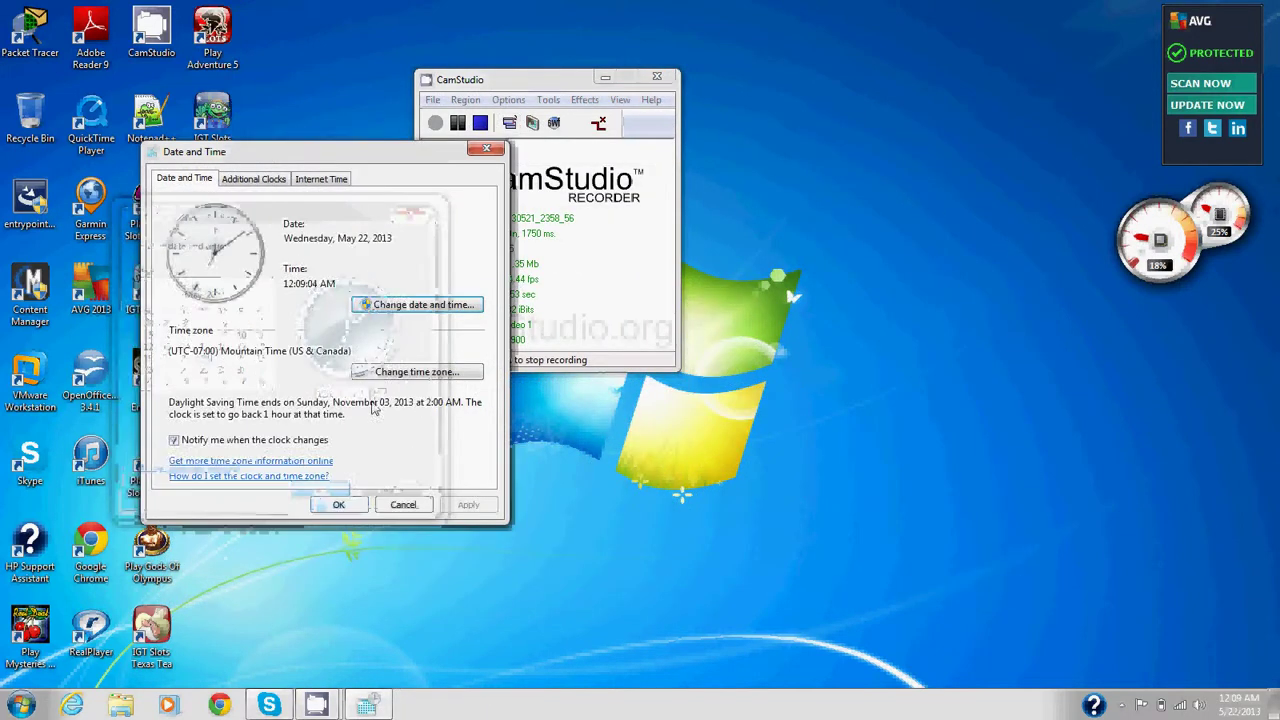
{"action": "left_click", "coordinate": [485, 151]}
Search for CMD from the Start menu and open a command prompt window
{"action": "left_click", "coordinate": [22, 705]}
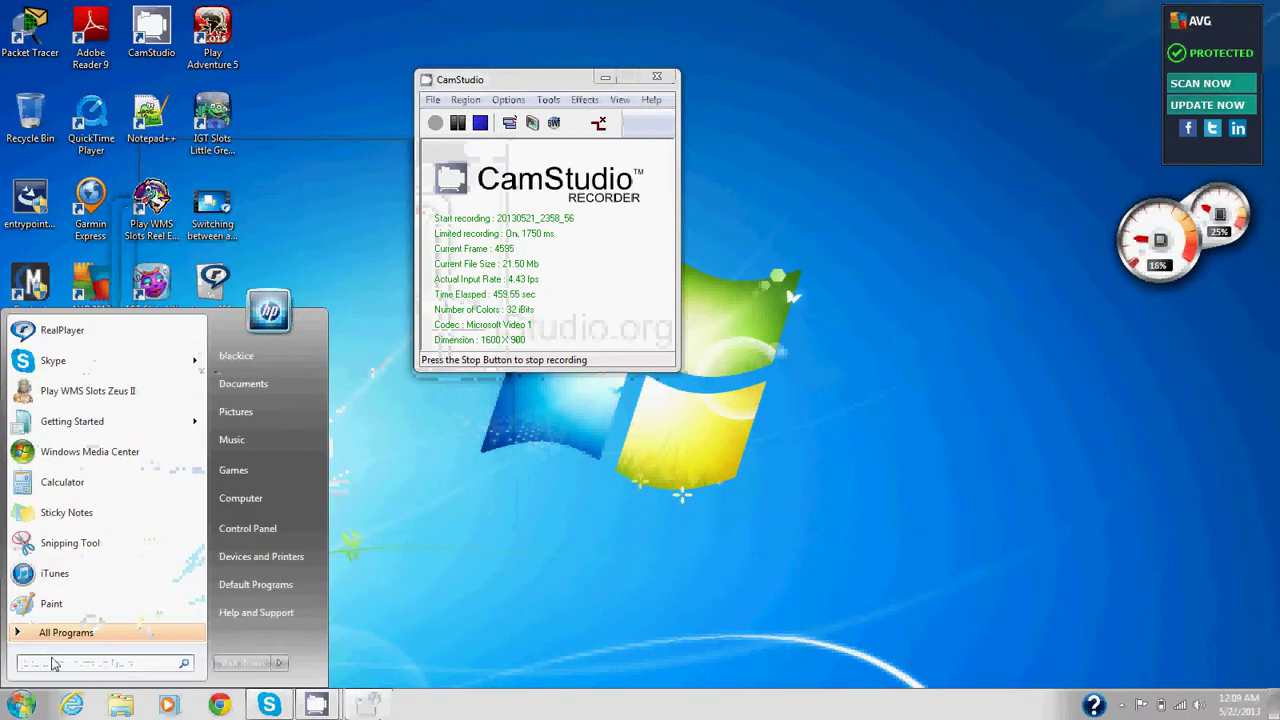
{"action": "type", "text": "CMD"}
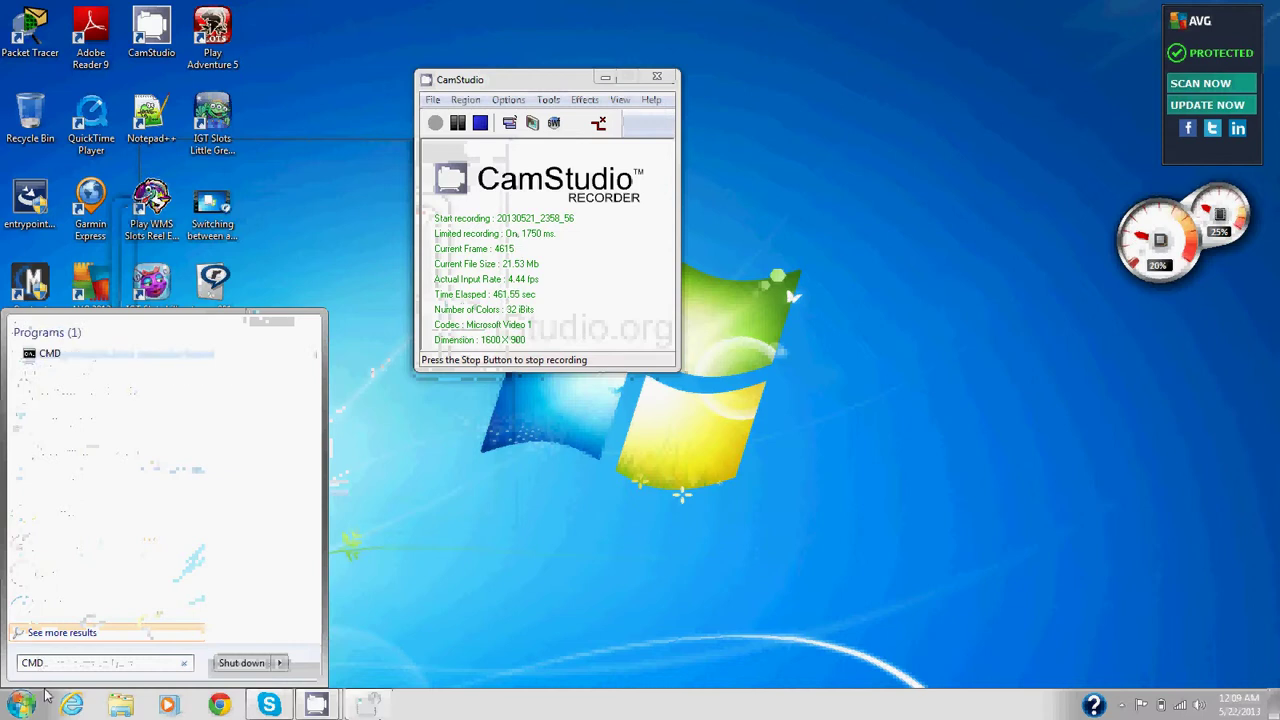
{"action": "left_click", "coordinate": [58, 350]}
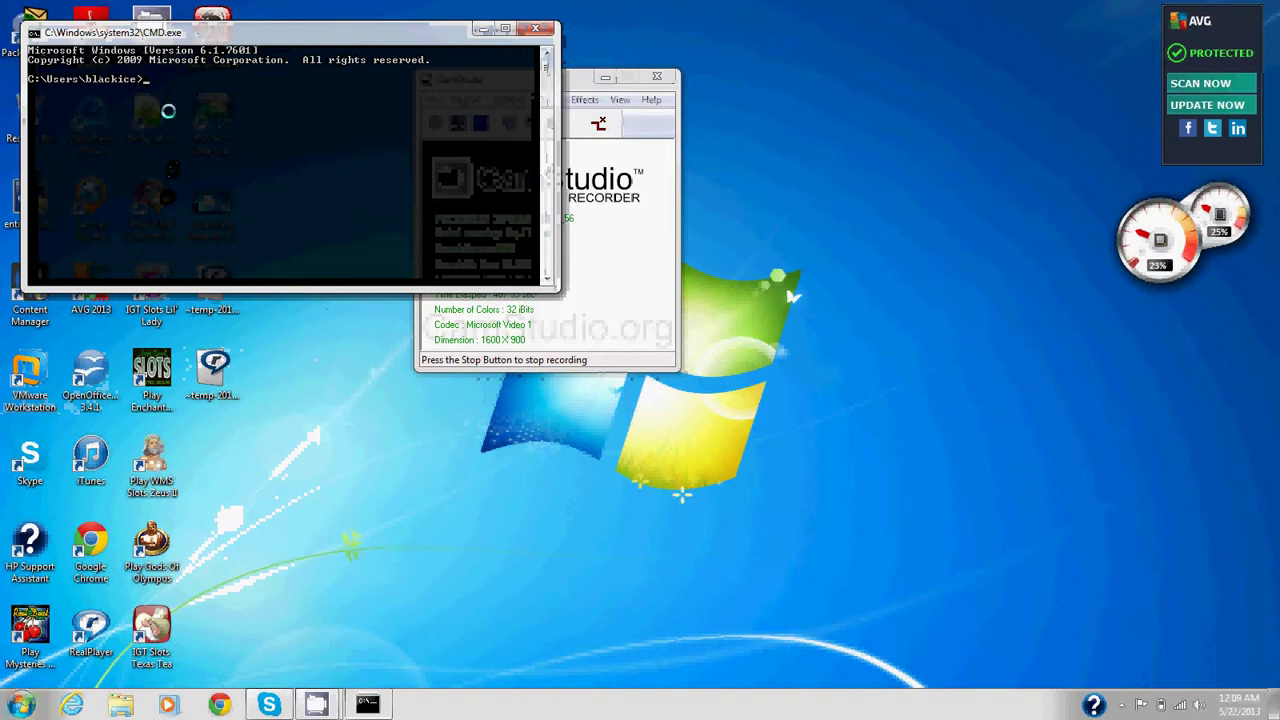
Launch DISKPART from the command prompt, then close the separate DiskPart window
{"action": "type", "text": "DISKPA"}
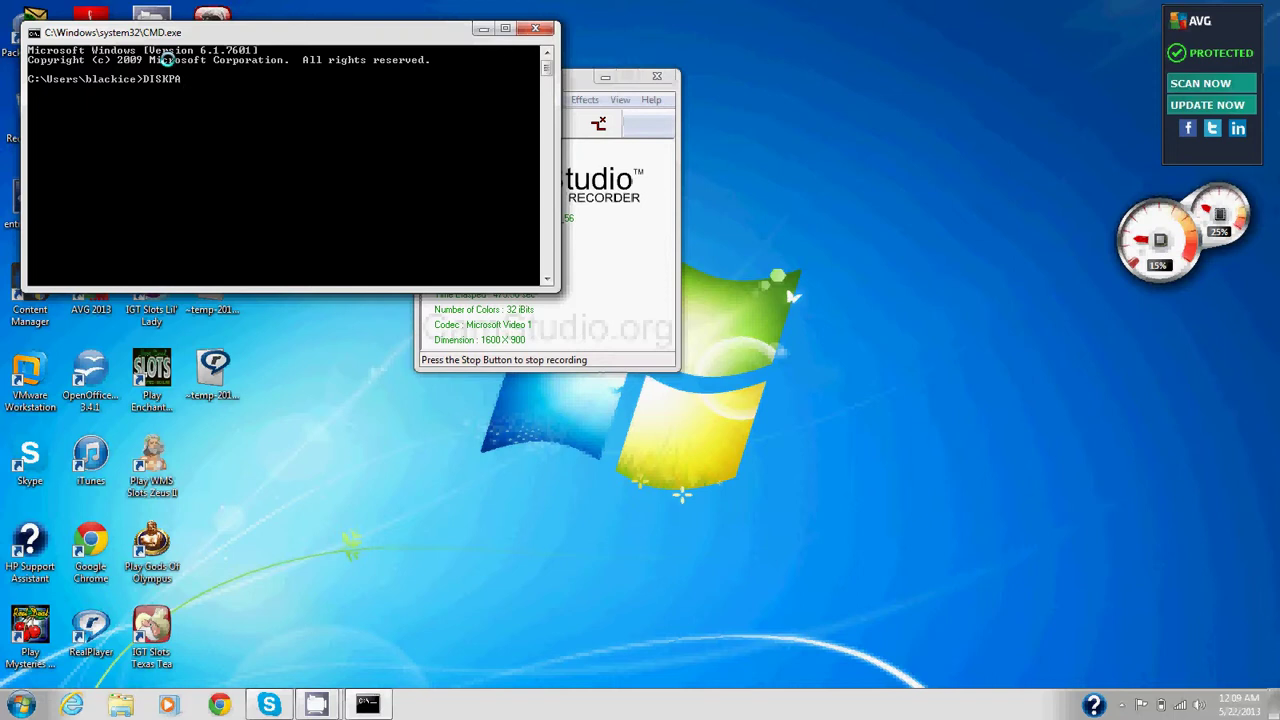
{"action": "type", "text": "rt"}
{"action": "key", "text": "BackSpace"}
{"action": "type", "text": "RT"}
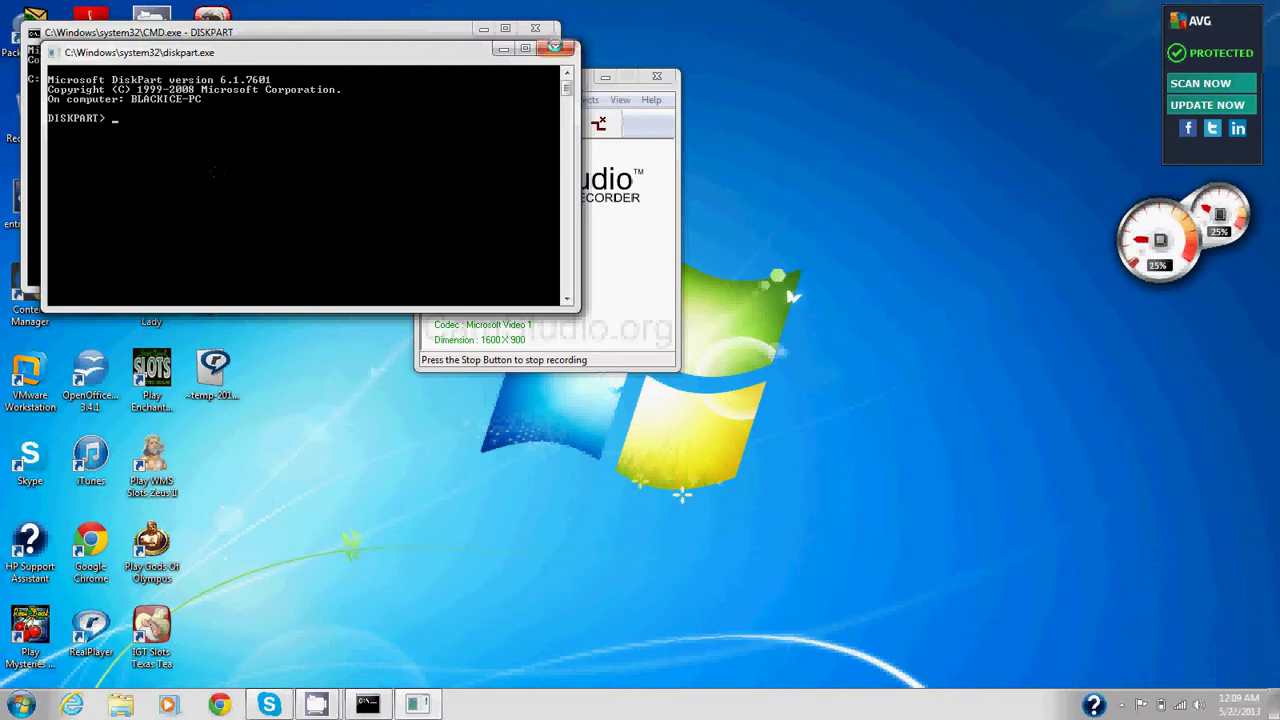
{"action": "left_click", "coordinate": [555, 48]}
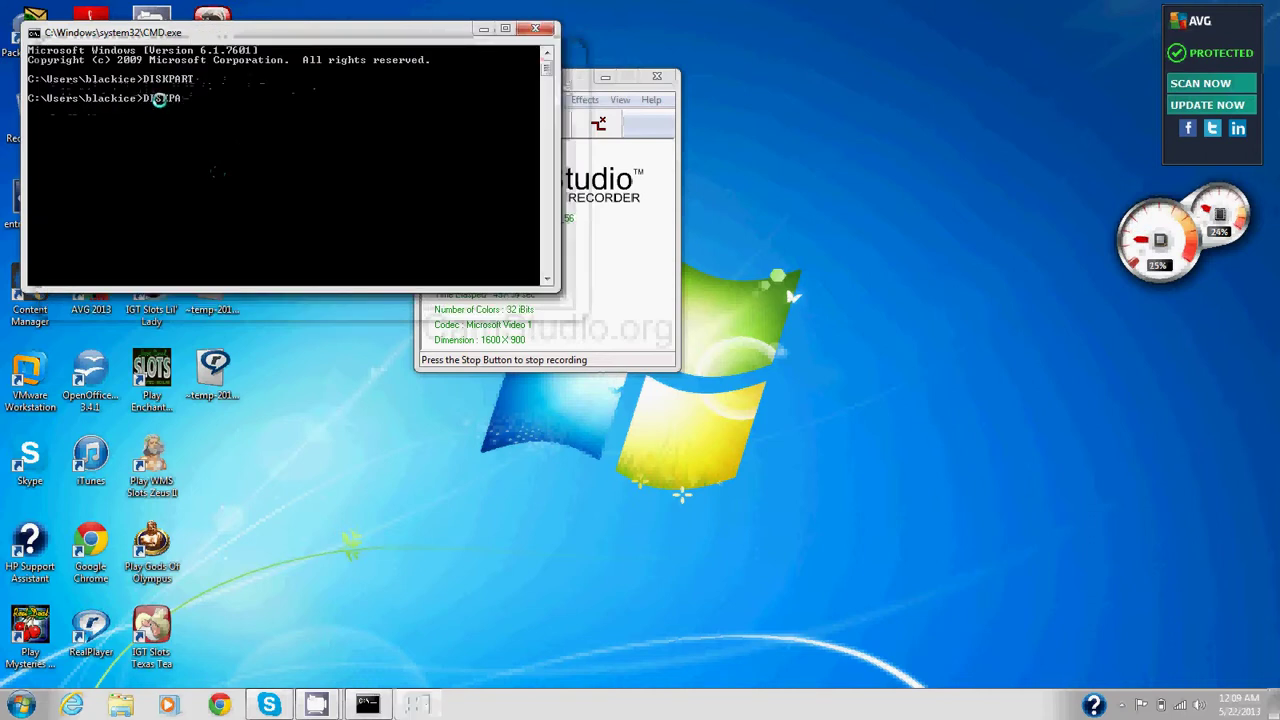
Try to run DISKPART again from the command prompt, then close the command prompt window
{"action": "type", "text": "DISKPART"}
{"action": "key", "text": "Return"}
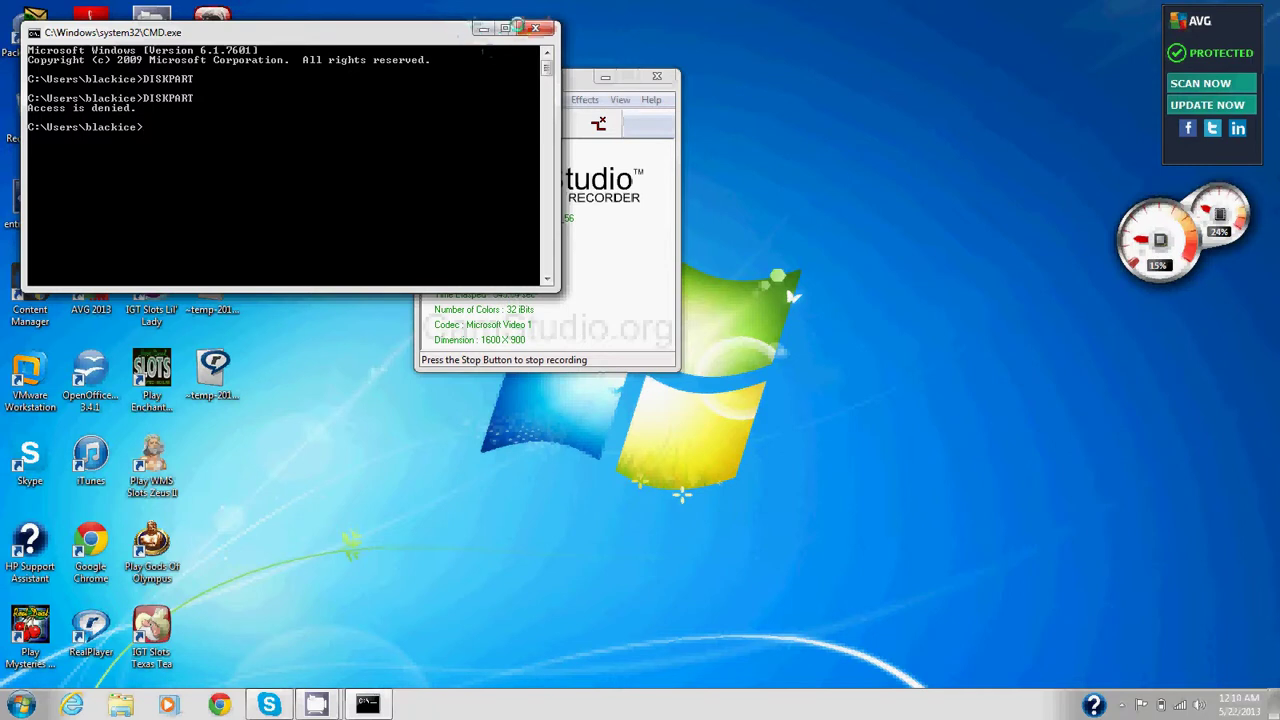
{"action": "left_click_drag", "start_coordinate": [465, 32], "coordinate": [365, 162]}
{"action": "left_click", "coordinate": [420, 136]}
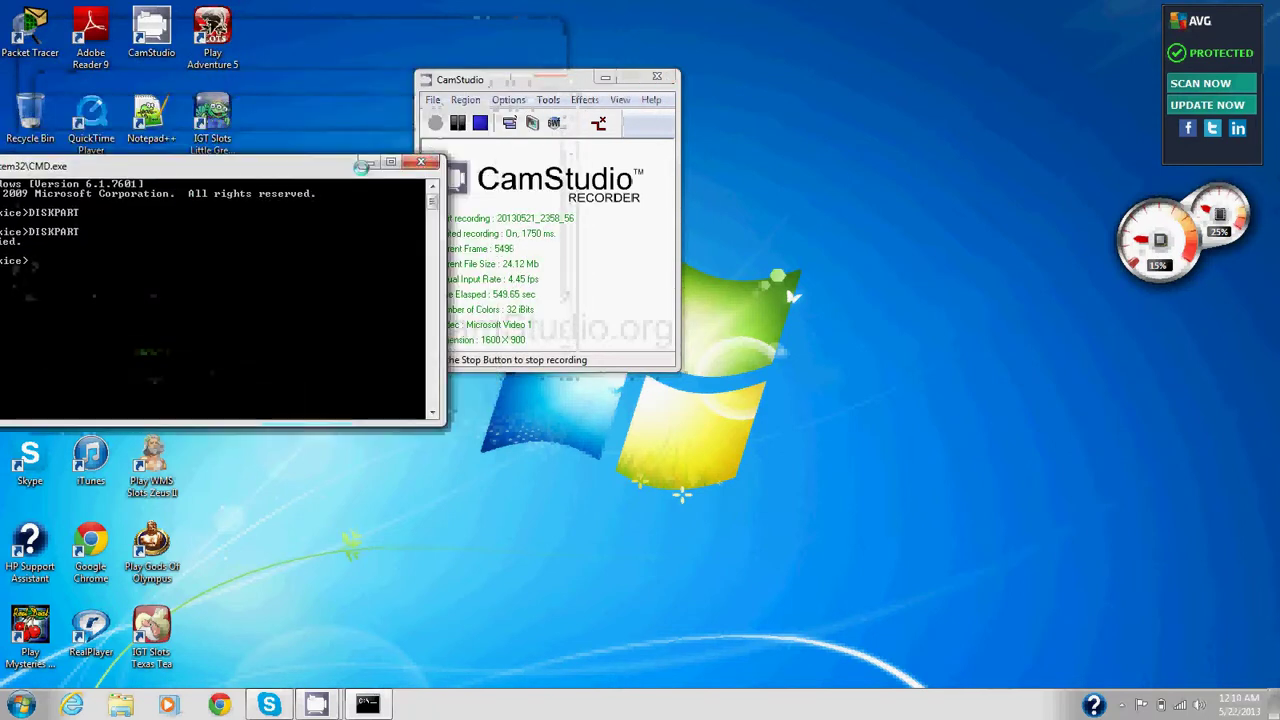
{"action": "left_click", "coordinate": [428, 161]}
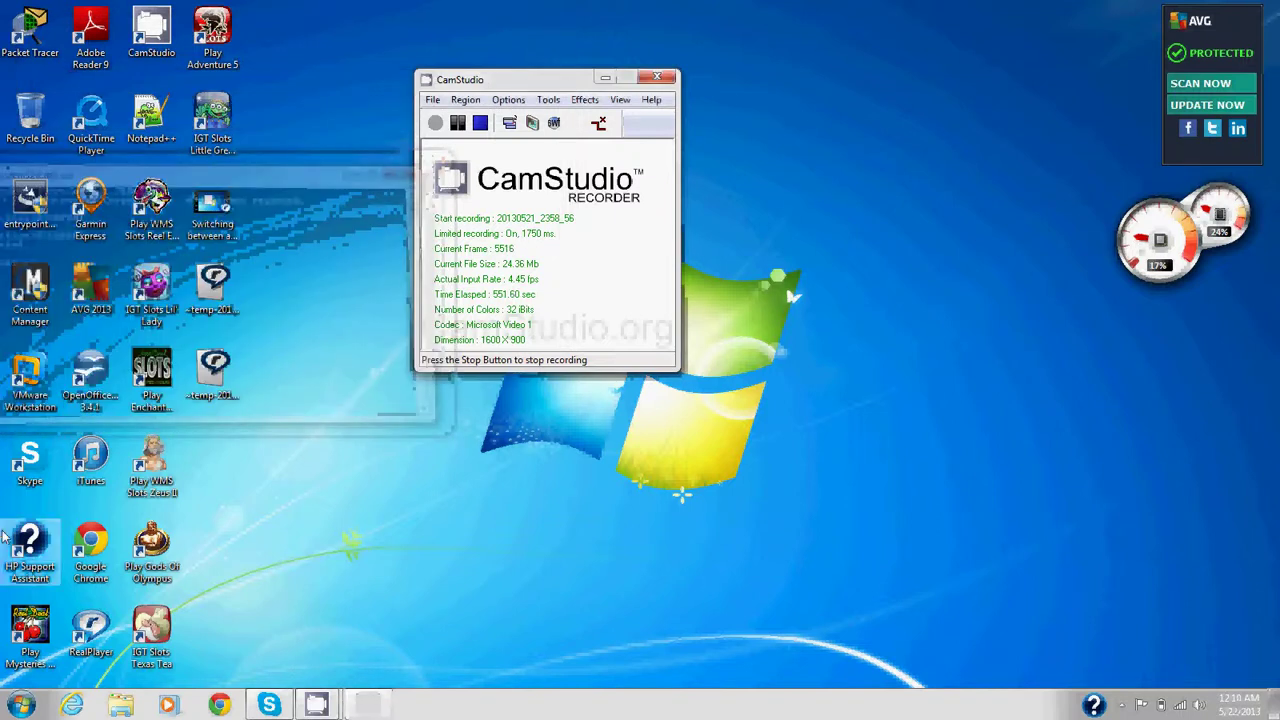
Open the User Accounts page from the Control Panel and move its window lower on the desktop
{"action": "left_click", "coordinate": [22, 705]}
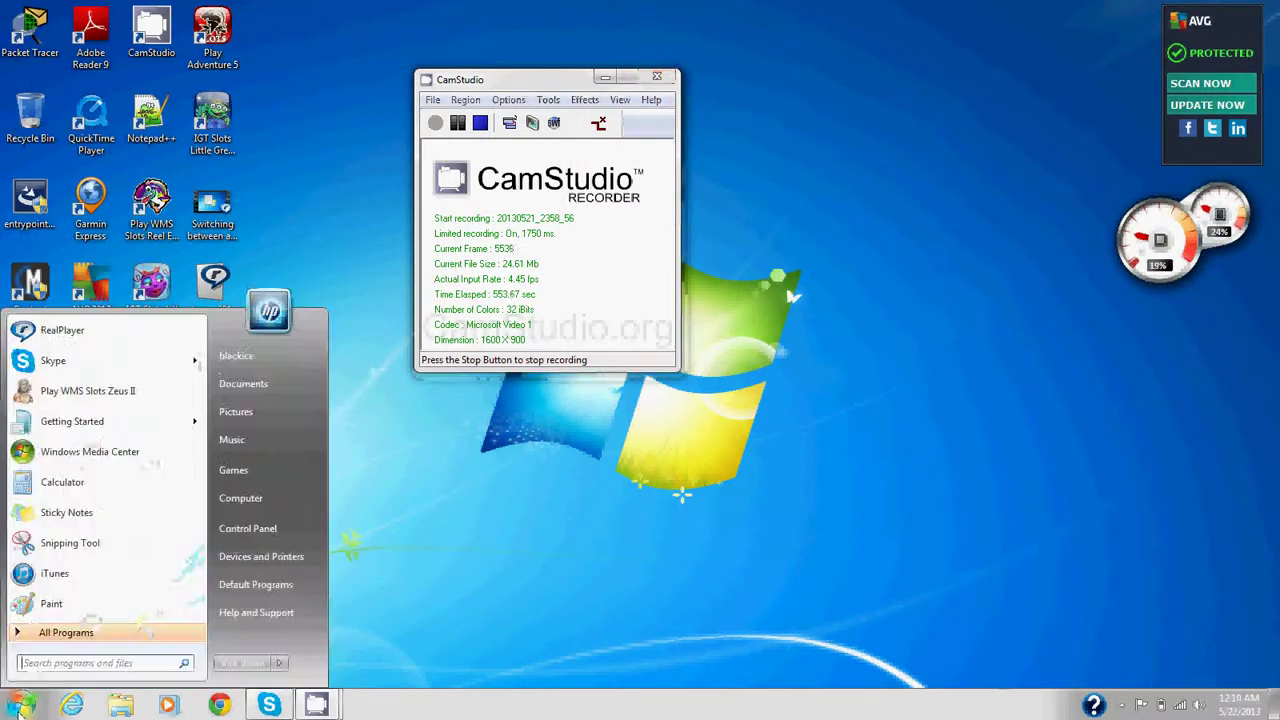
{"action": "left_click", "coordinate": [245, 528]}
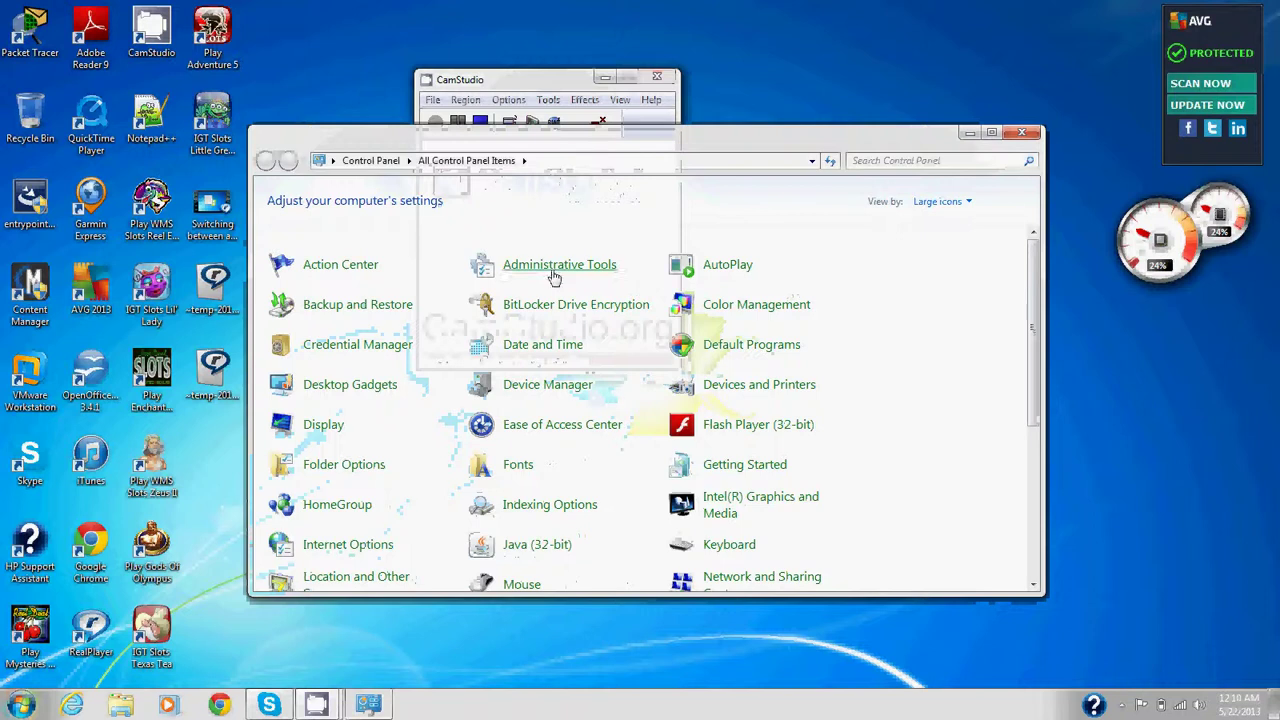
{"action": "scroll", "coordinate": [653, 476], "scroll_direction": "down", "scroll_amount": 4}
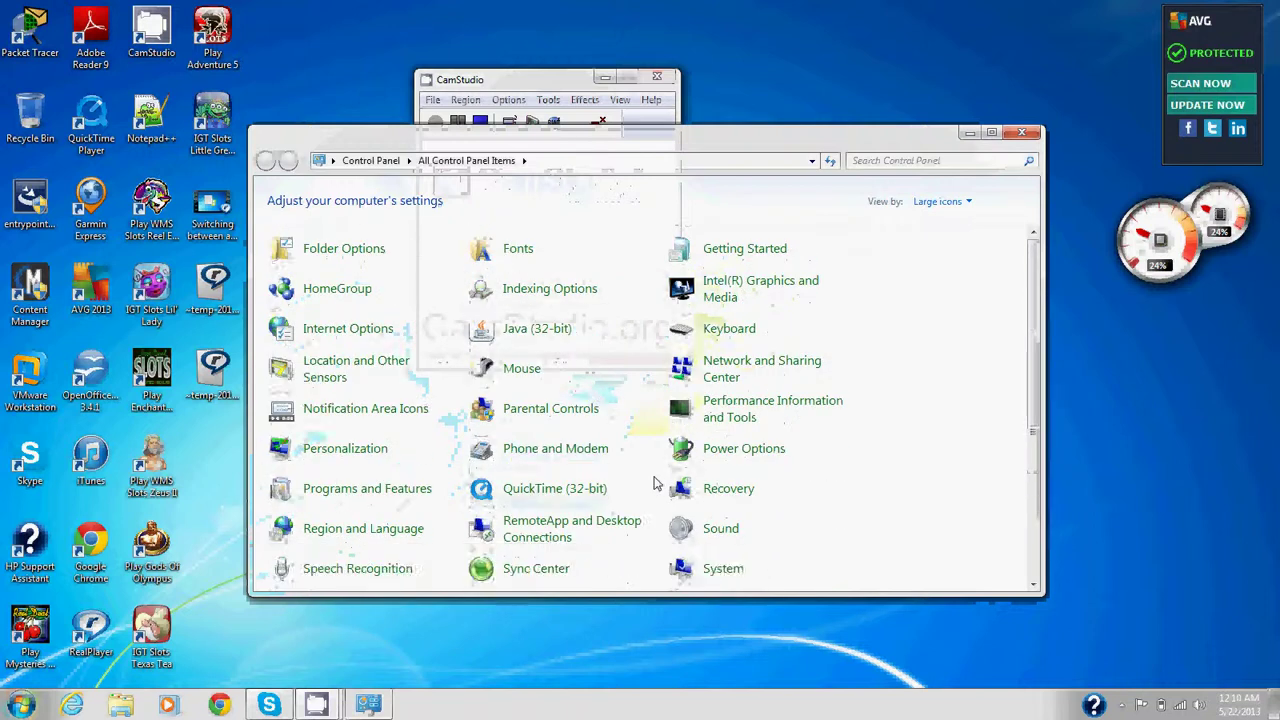
{"action": "scroll", "coordinate": [655, 484], "scroll_direction": "down", "scroll_amount": 2}
{"action": "left_click", "coordinate": [736, 515]}
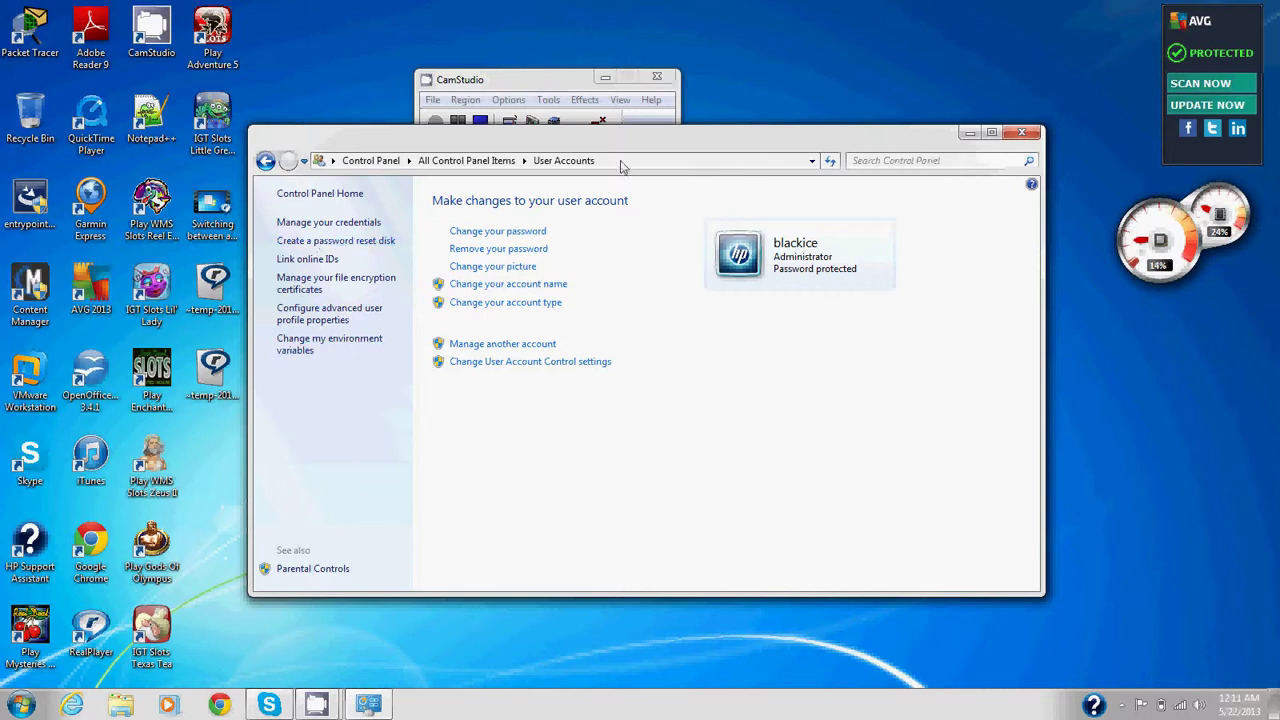
{"action": "left_click_drag", "start_coordinate": [624, 152], "coordinate": [616, 282]}
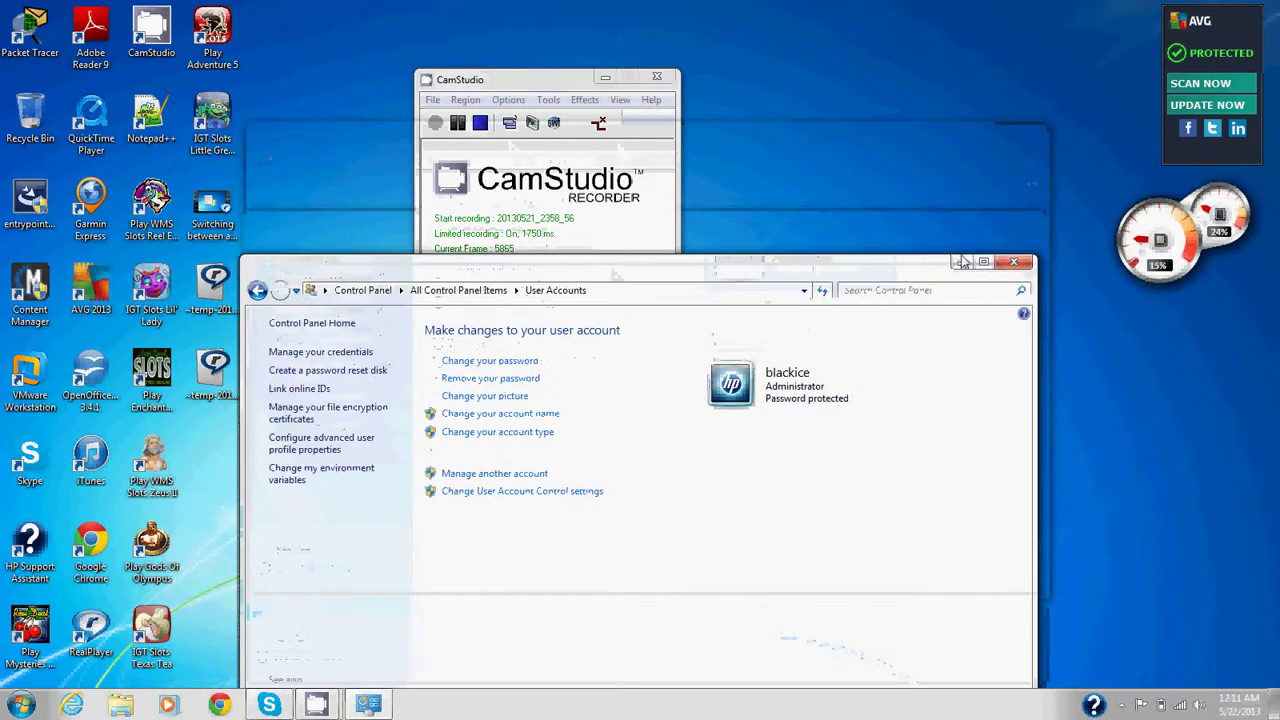